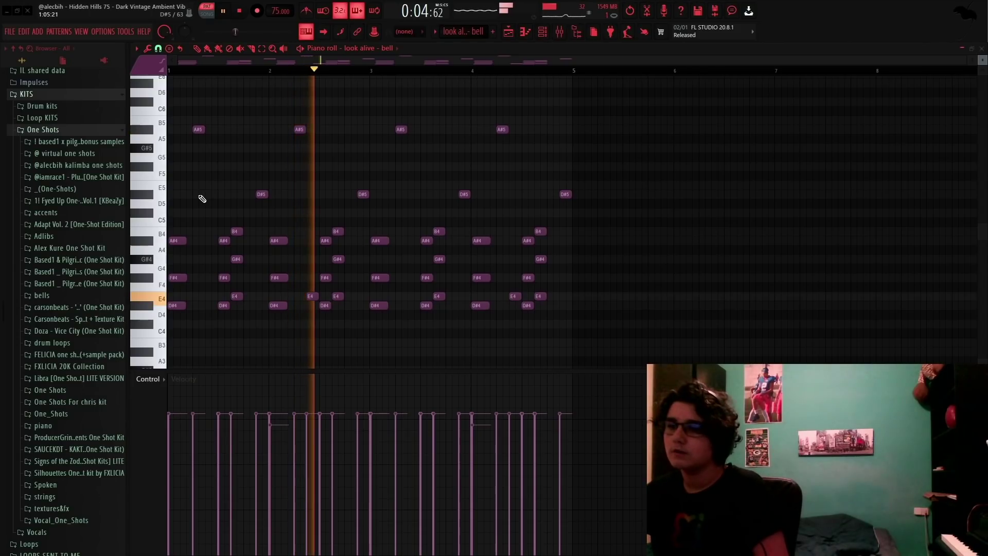
Step: Stop playback and examine the low chord notes of the look alive - bell pattern in the piano roll
key(space)
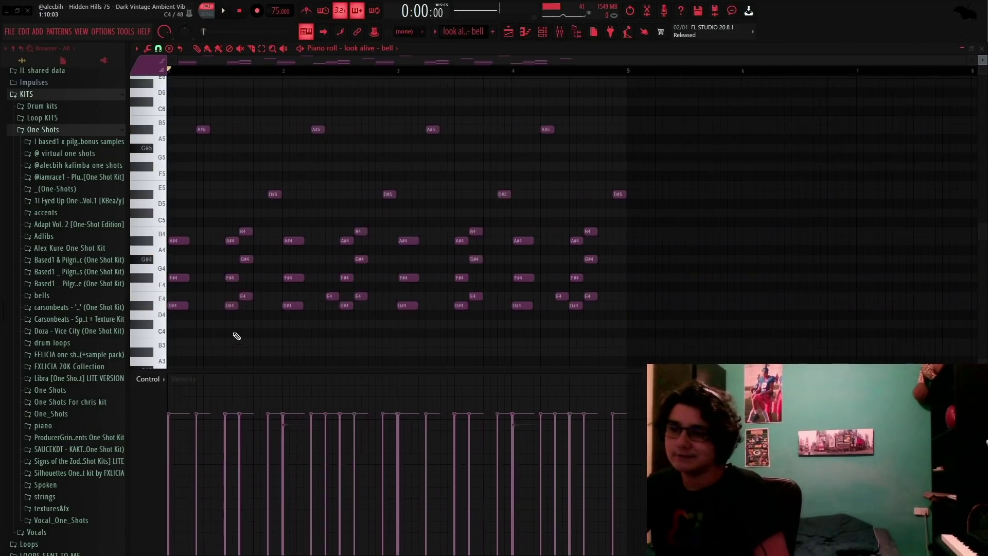
drag(177, 304, 612, 320)
drag(543, 294, 228, 312)
key(ctrl+d)
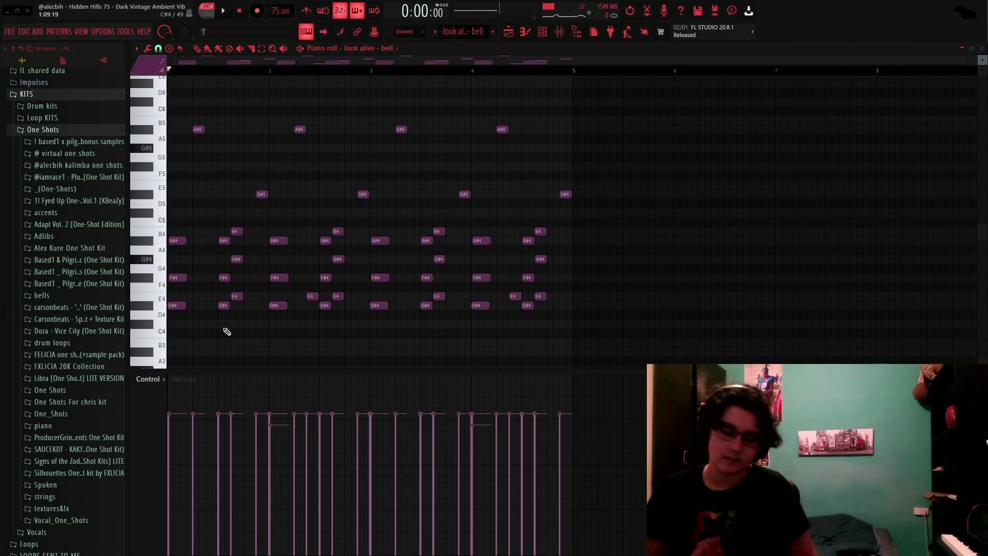
ctrl+scroll(230, 320, up, 2)
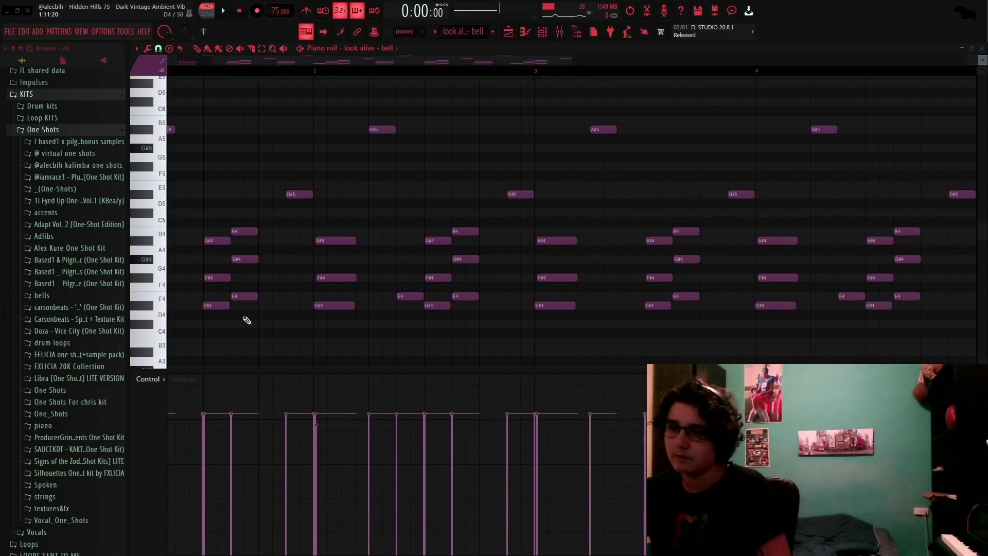
ctrl+scroll(234, 311, down, 2)
ctrl+scroll(214, 327, up, 2)
Step: Copy the D#4–F#4–A#4 chord into the gap in bar 1, and place another copy one semitone higher directly after it
ctrl+drag(271, 319, 257, 229)
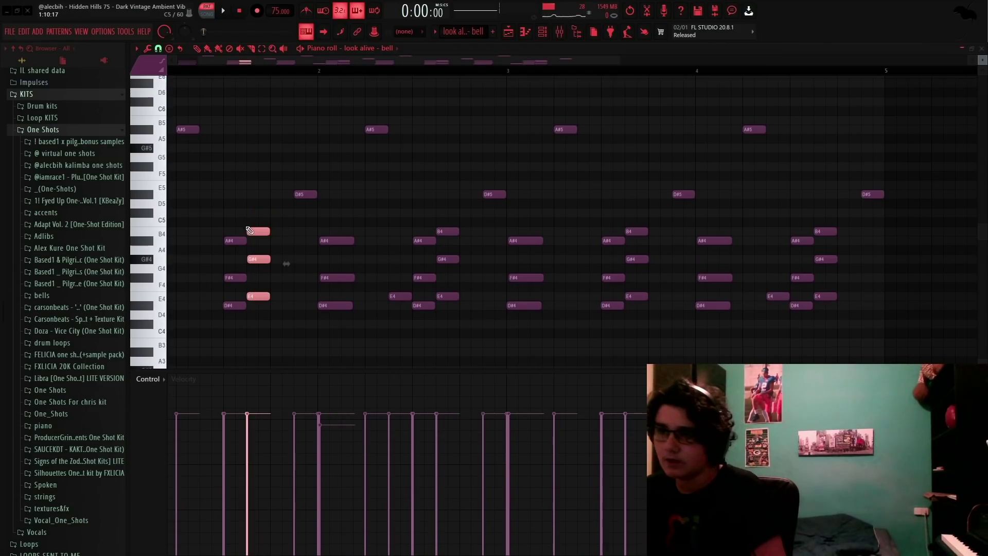
ctrl+scroll(286, 263, down, 2)
ctrl+click(258, 297)
ctrl+scroll(280, 324, up, 3)
ctrl+scroll(278, 327, down, 1)
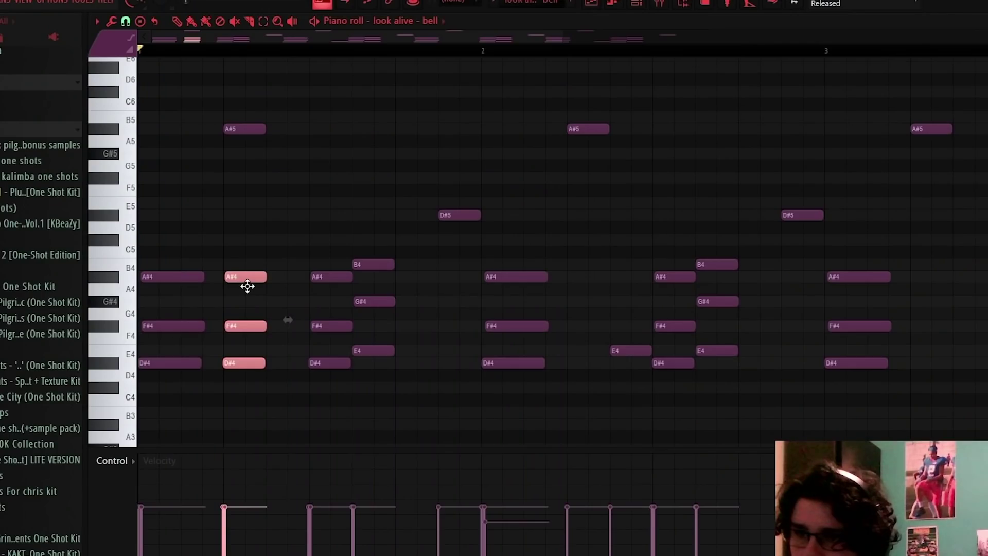
drag(246, 286, 285, 274)
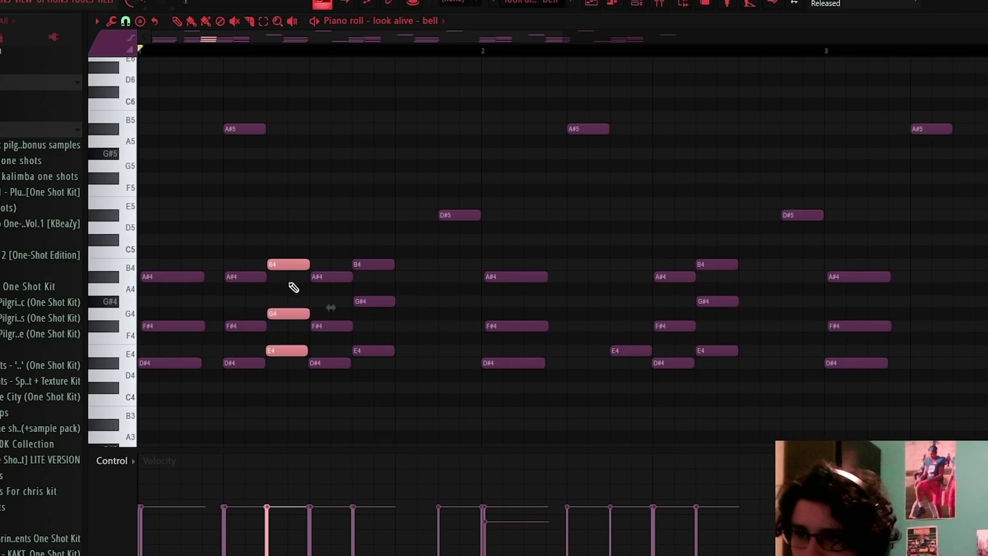
Step: Raise the middle note of the second copied chord to G#4 and start playback
ctrl+click(293, 311)
drag(293, 310, 289, 302)
key(space)
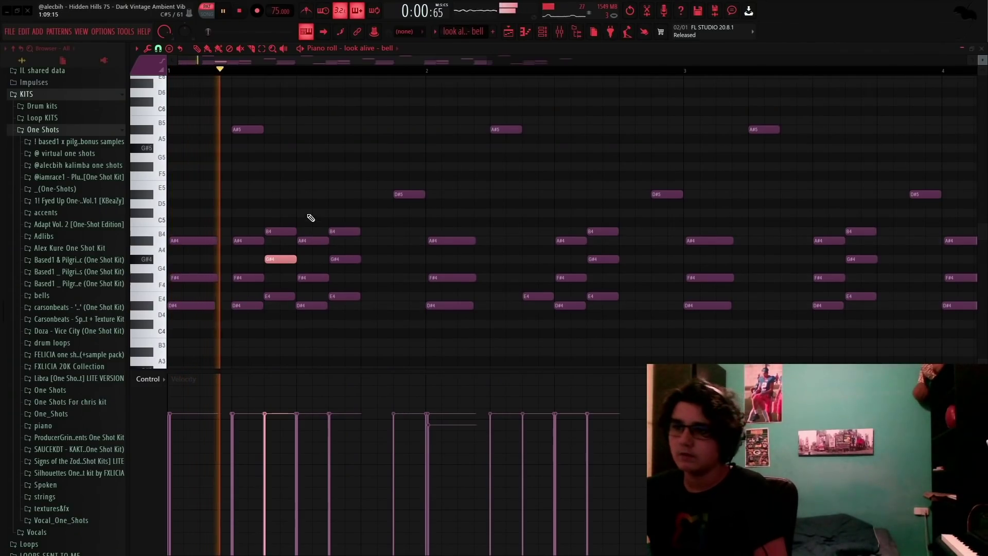
Step: Replay the edited pattern, delete both copied chords from bar 1, and stop playback
key(space)
key(space)
right_click(269, 230)
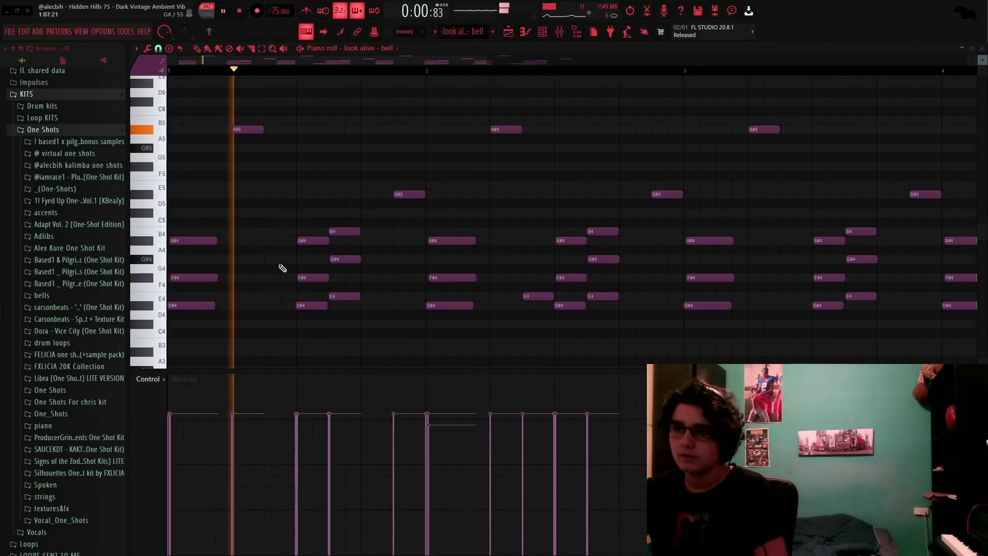
key(space)
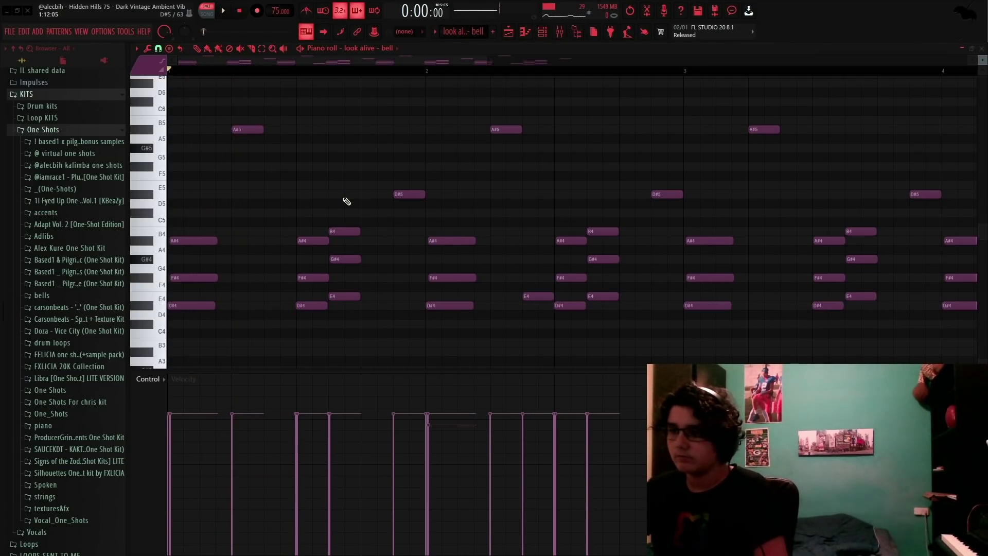
Step: Play the look alive - bell pattern and highlight its high A#5 and D#5 notes, leaving them deselected
scroll(350, 201, down, 3)
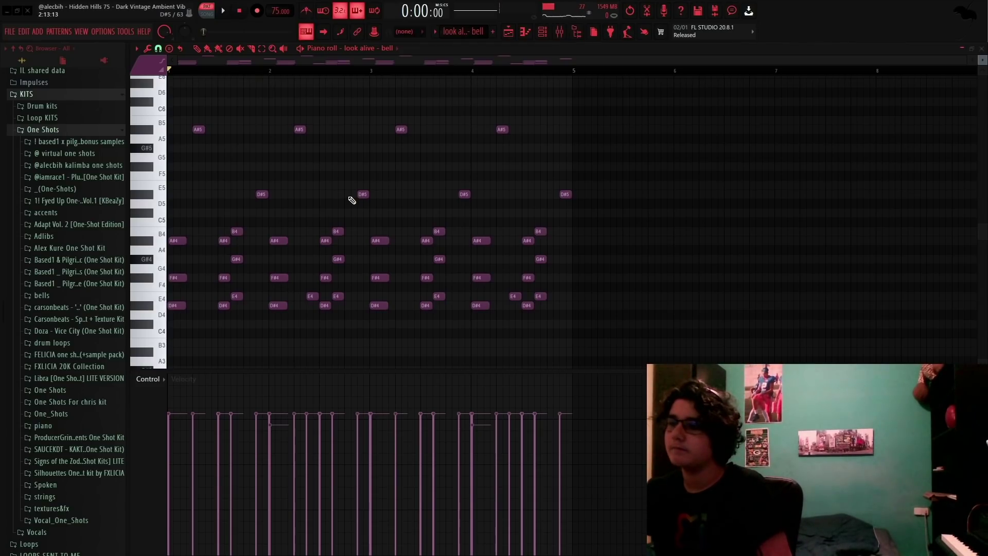
scroll(246, 215, up, 3)
scroll(247, 215, down, 3)
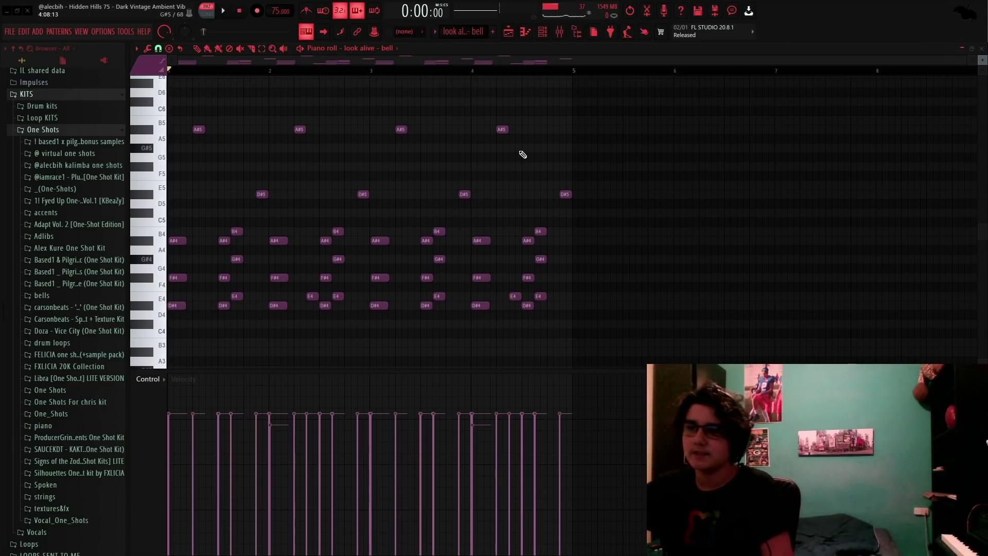
key(space)
scroll(241, 239, up, 2)
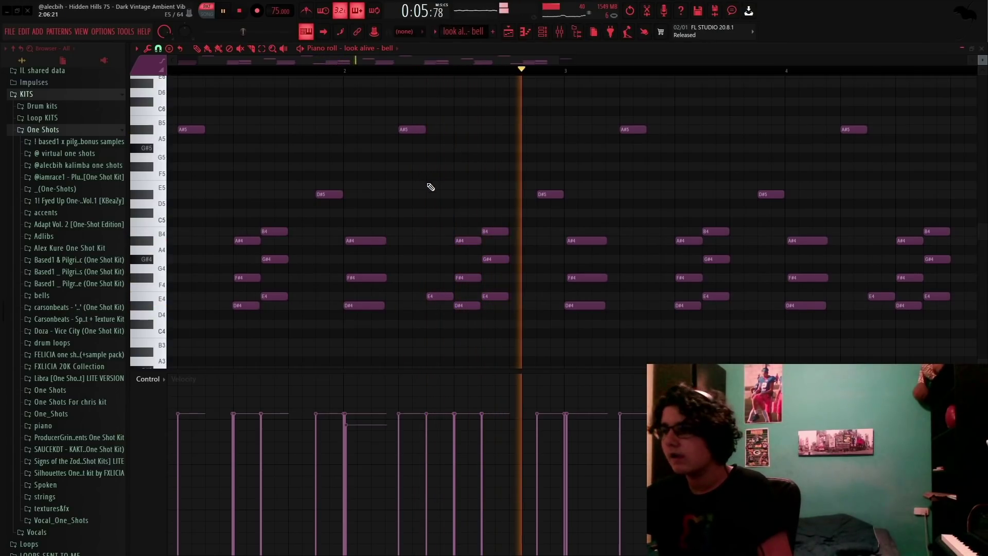
key(space)
scroll(463, 167, down, 2)
drag(593, 120, 116, 196)
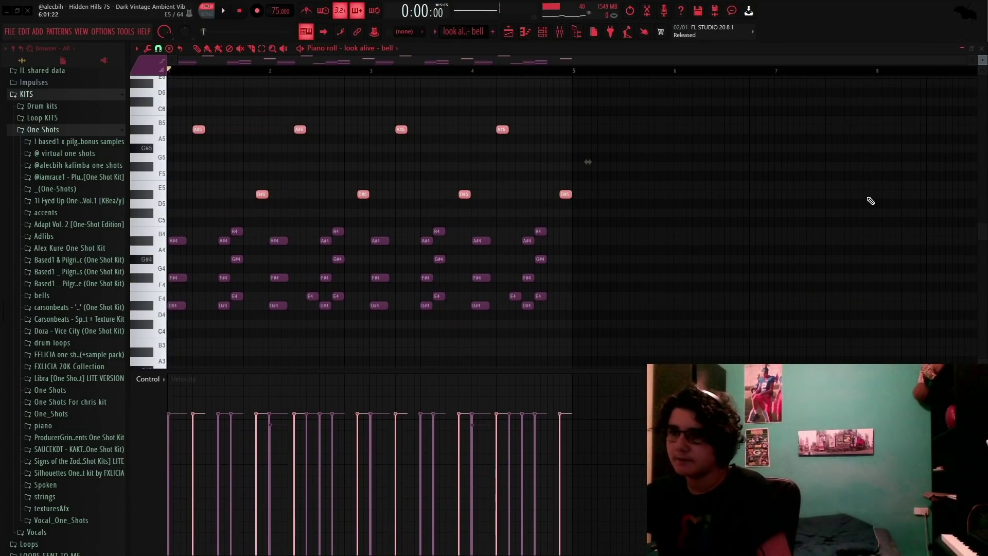
key(ctrl+d)
Step: Inspect EffectRack, RC-20 Retro Color, Fruity parametric EQ 2 and PanMan on the look alive - bell mixer track
click(543, 32)
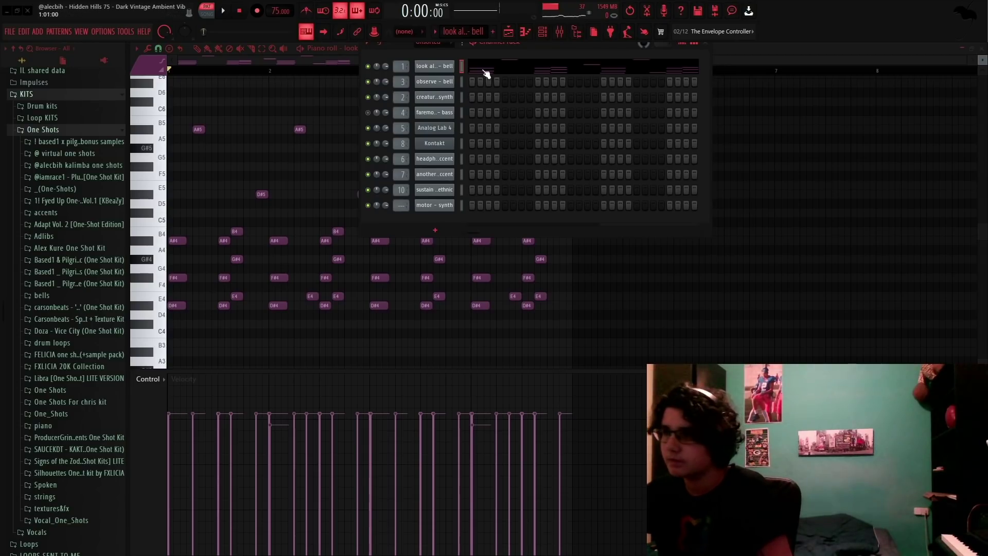
click(560, 32)
click(908, 115)
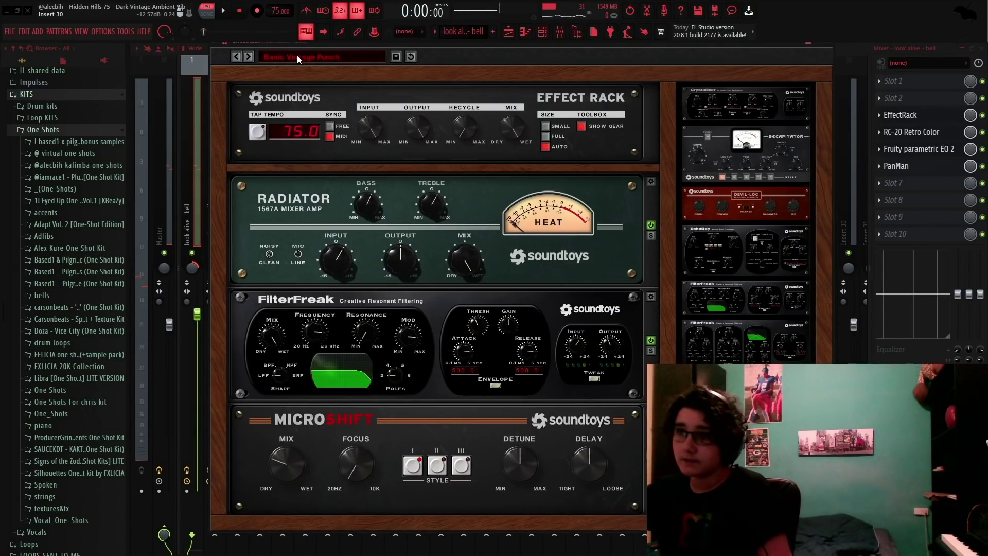
click(911, 132)
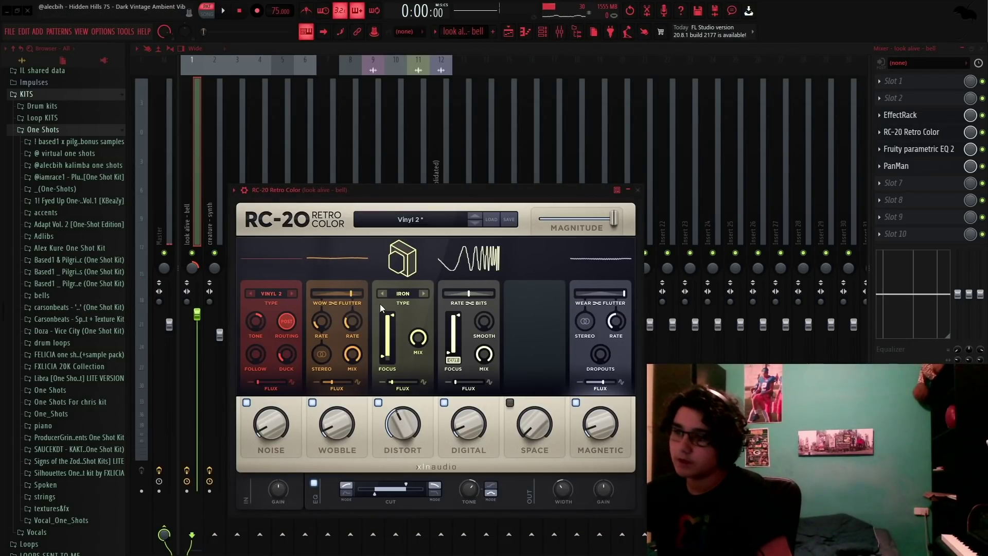
click(919, 149)
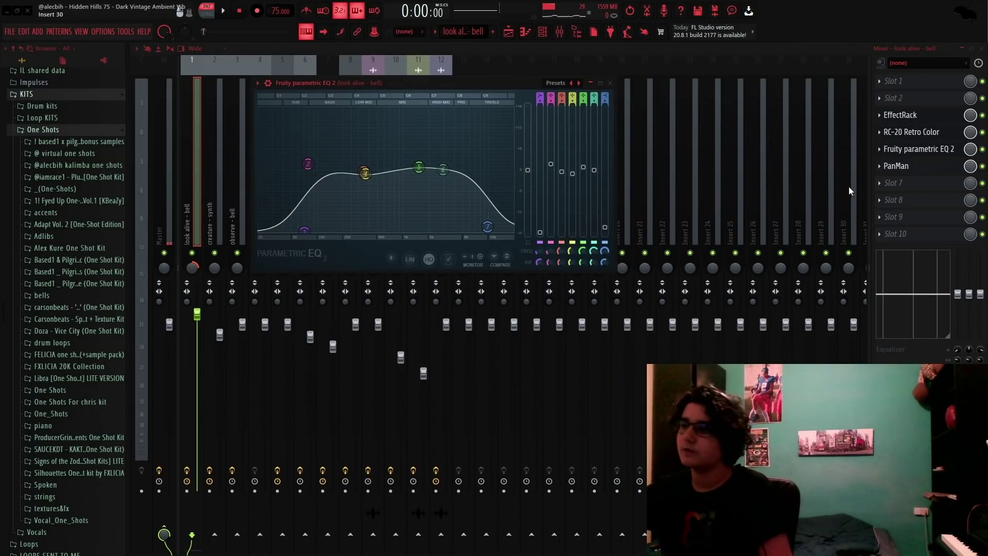
click(896, 165)
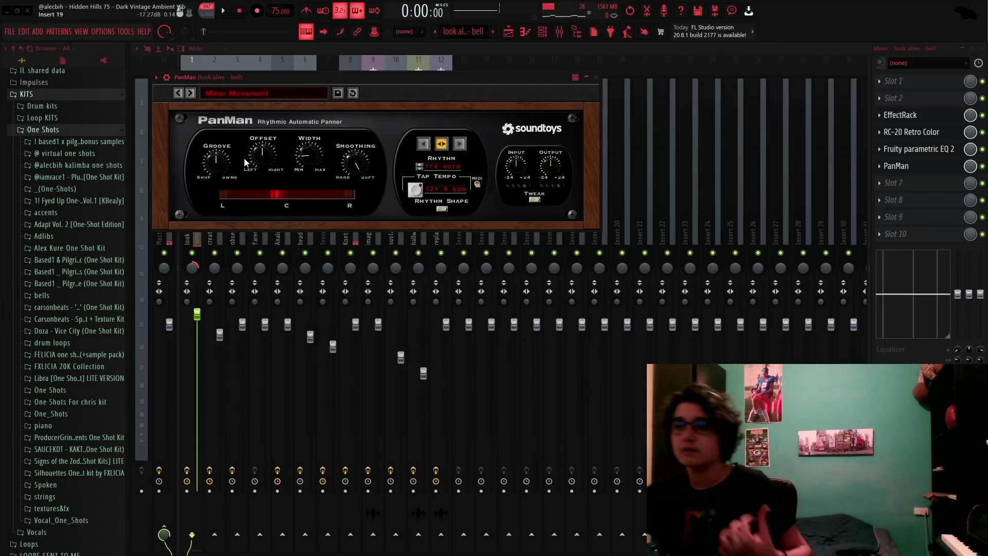
Step: View PanMan's Basic Panning presets and move the plugin out of the way
click(241, 93)
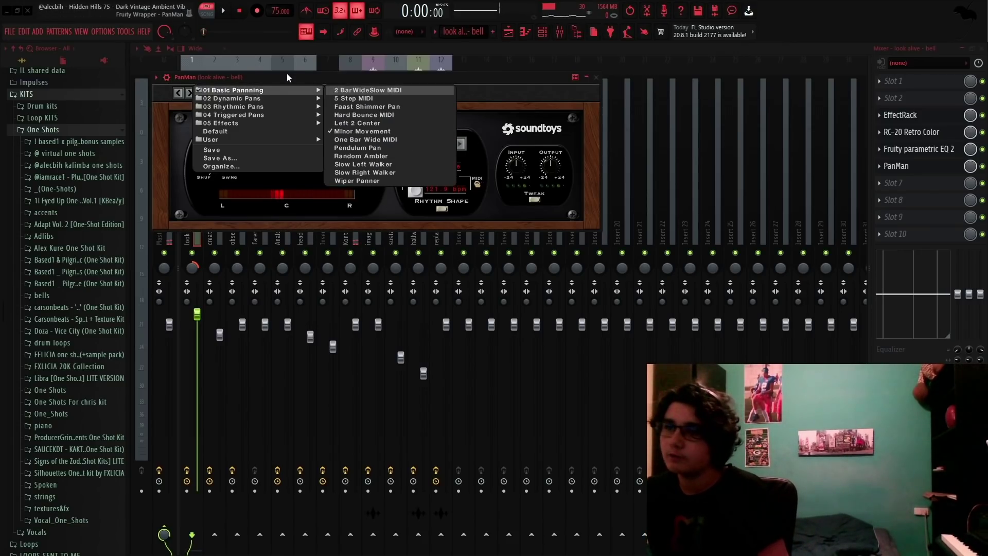
drag(278, 77, 314, 180)
click(511, 34)
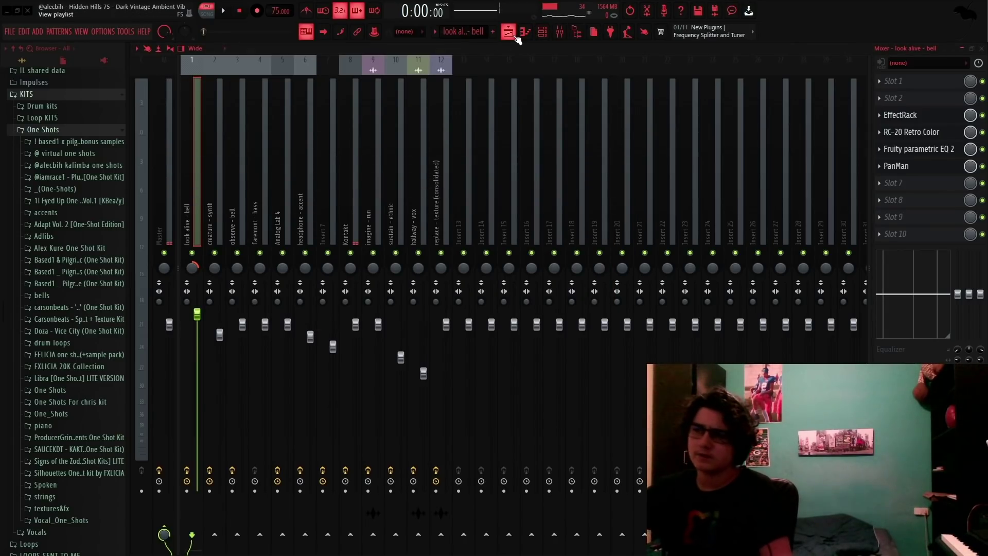
Step: Try the look alive - bell mixer track with centred panning during playback, and undo the panning change
key(space)
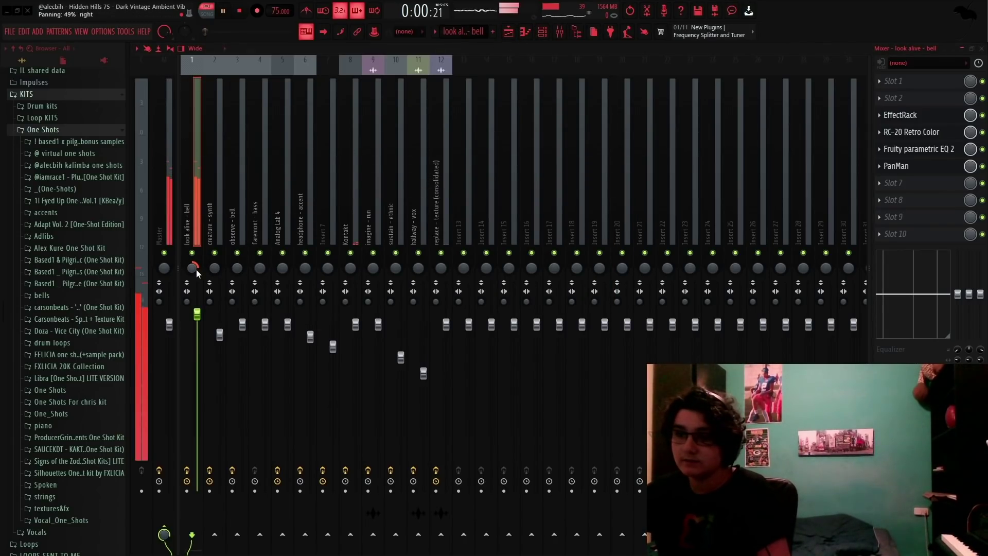
right_click(196, 270)
click(202, 269)
right_click(195, 269)
click(205, 274)
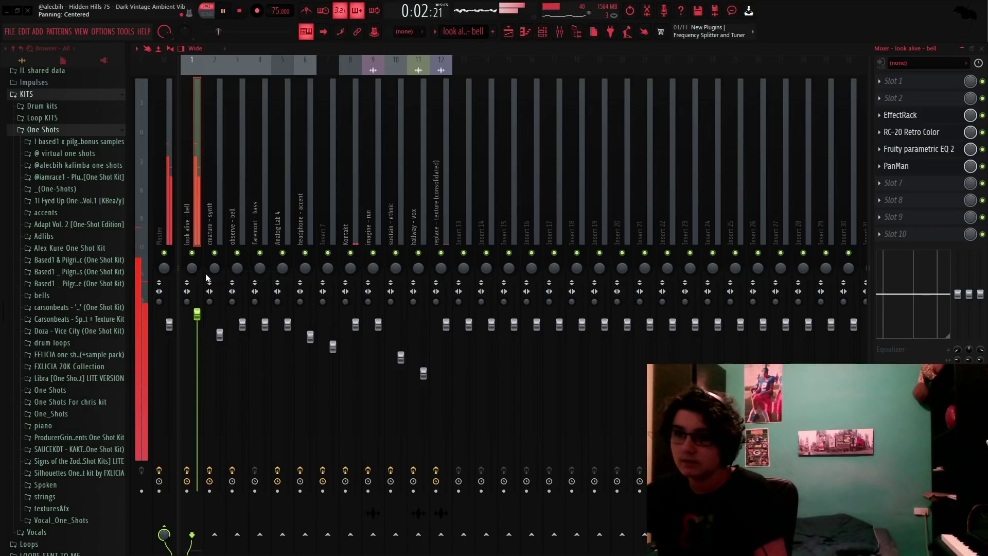
key(ctrl+z)
key(space)
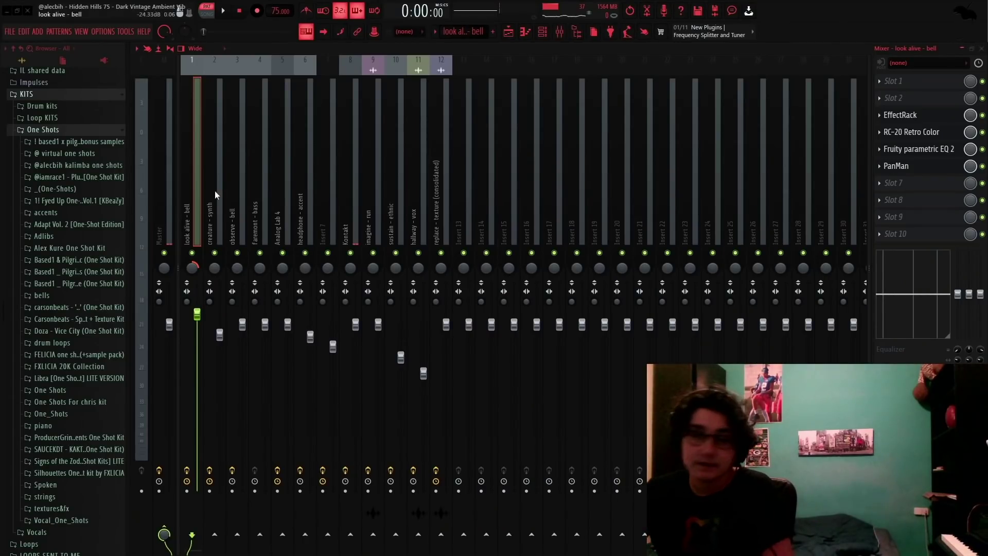
Step: Open the observe - bell pattern from playlist track 3 in the piano roll and play it
click(525, 31)
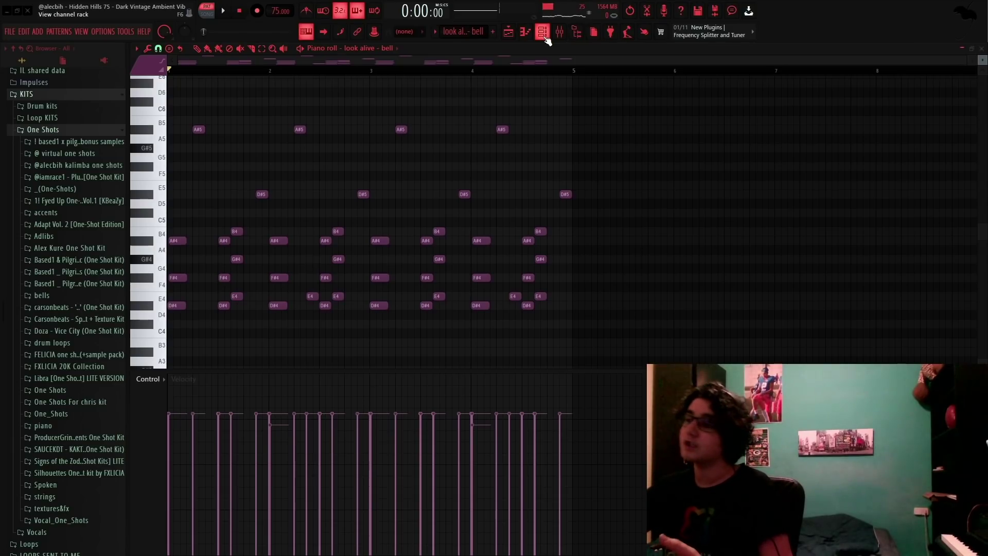
click(510, 34)
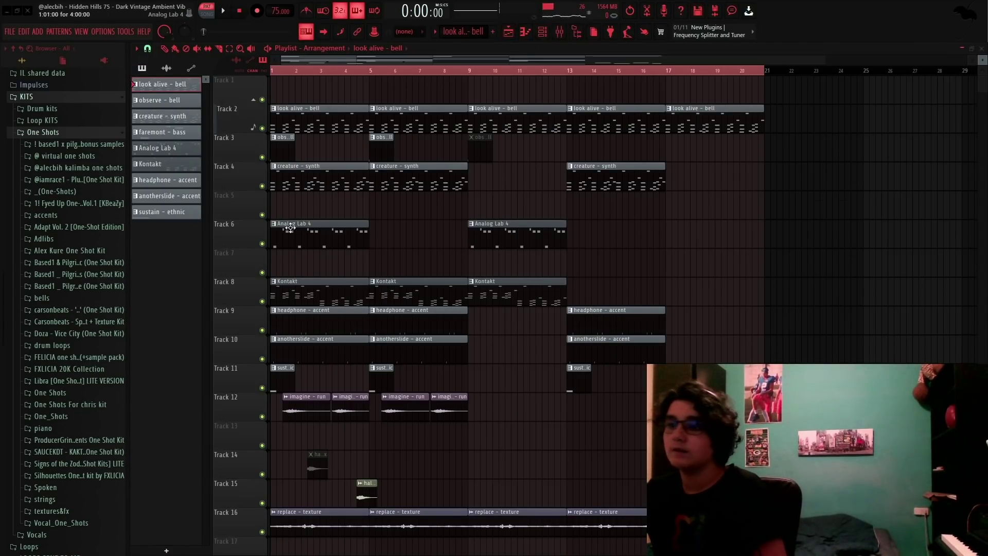
scroll(291, 195, up, 3)
scroll(284, 146, down, 4)
scroll(284, 146, up, 3)
double_click(291, 125)
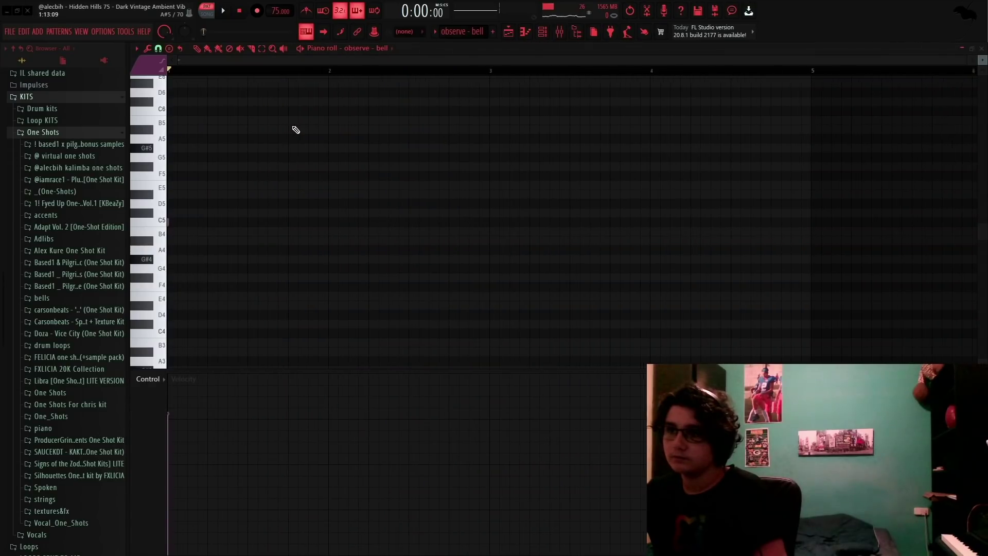
scroll(220, 88, down, 5)
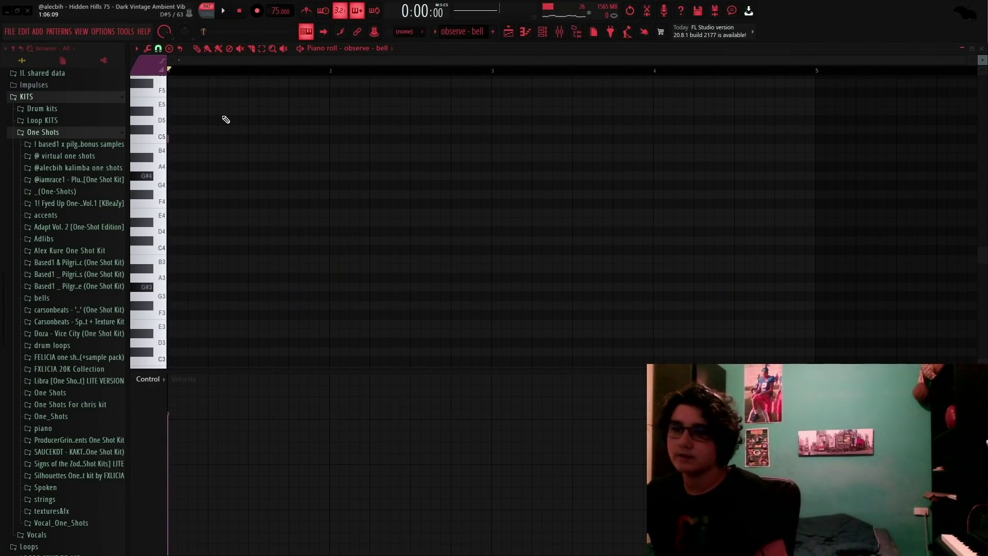
key(space)
key(space)
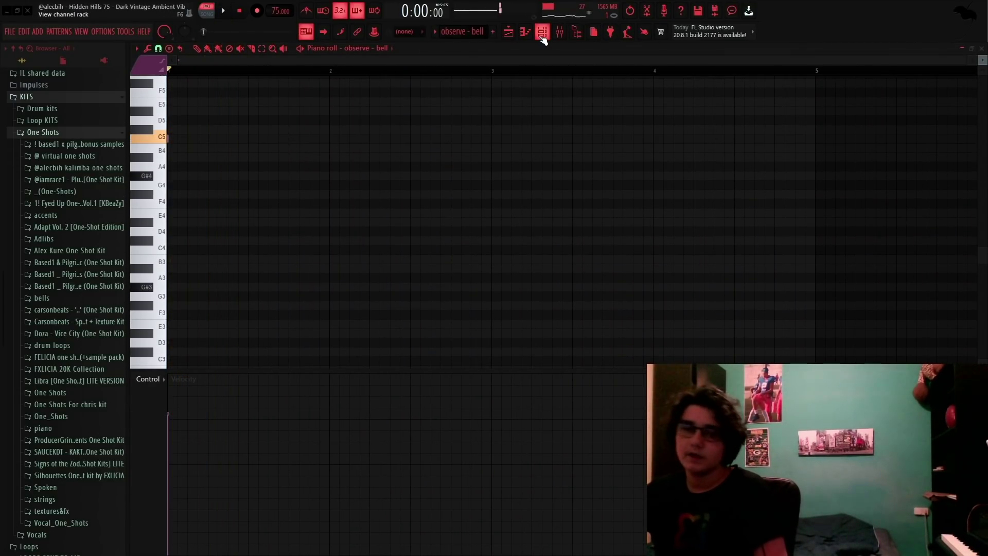
Step: Inspect ValhallaVintageVerb and Fruity parametric EQ 2 on the observe - bell mixer track, and audition the sound
click(543, 36)
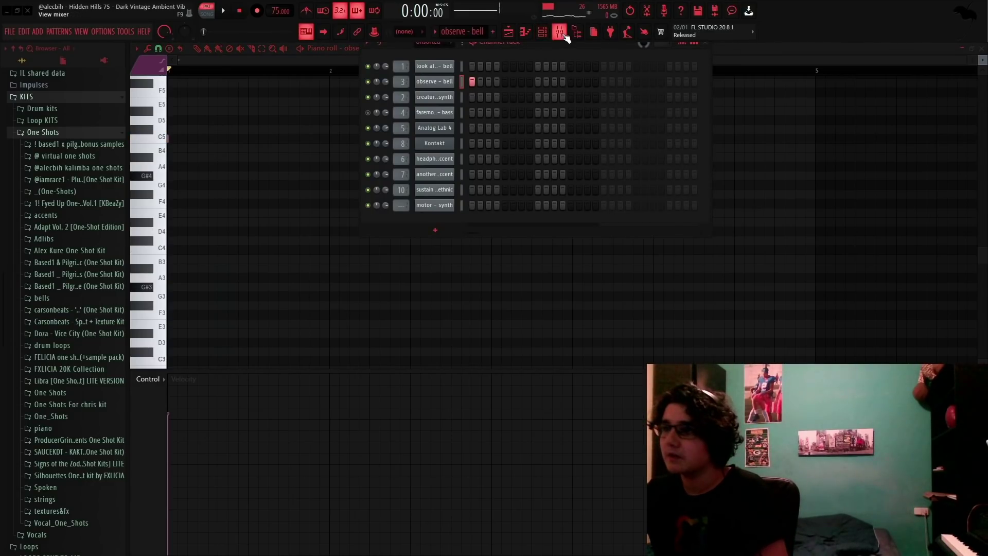
click(559, 32)
click(233, 215)
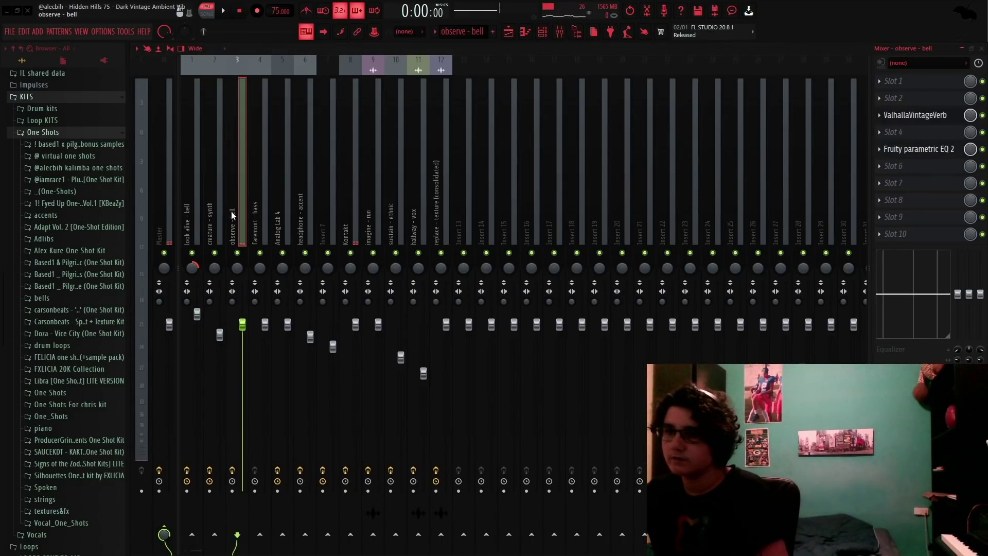
click(916, 116)
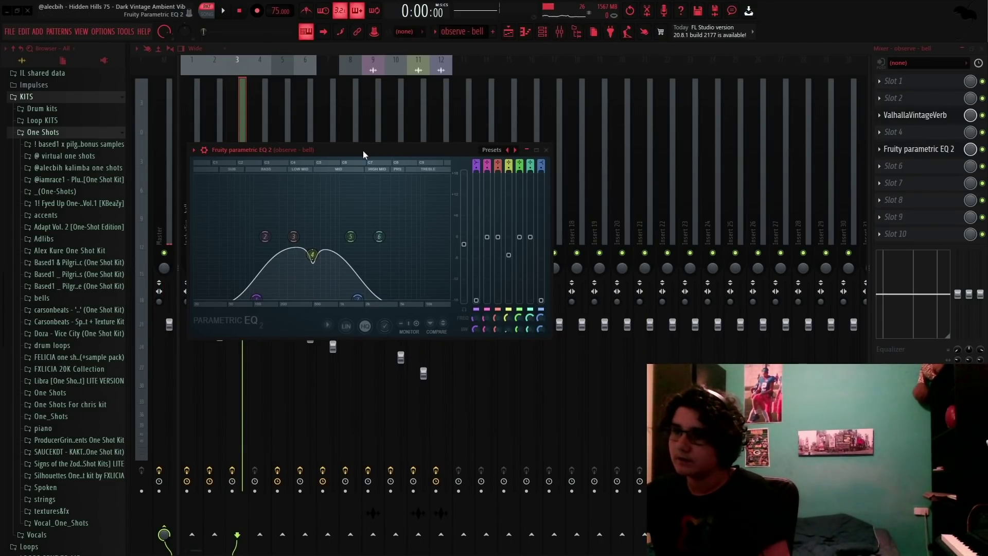
drag(364, 154, 450, 553)
key(space)
key(space)
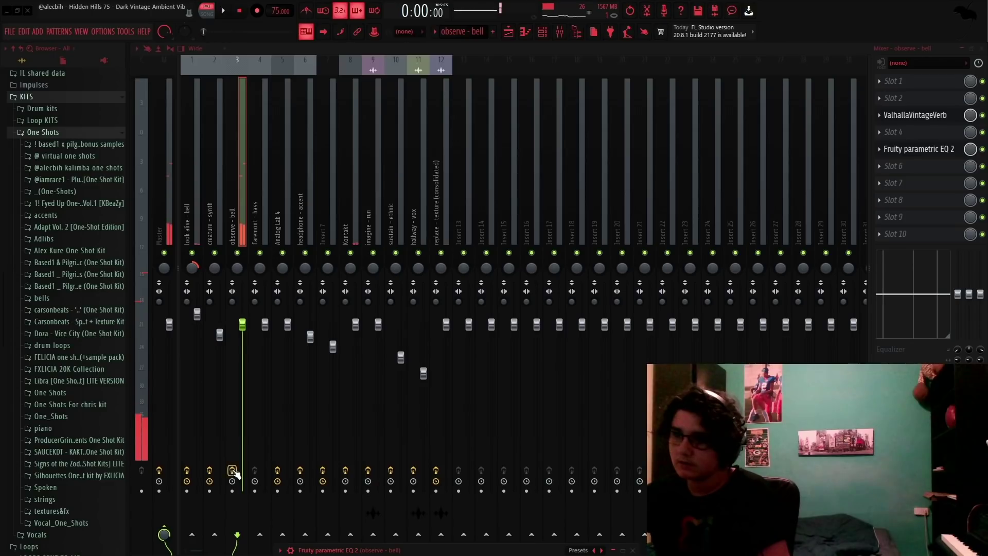
Step: Open the creature - synth pattern from playlist track 4 in the piano roll
key(F5)
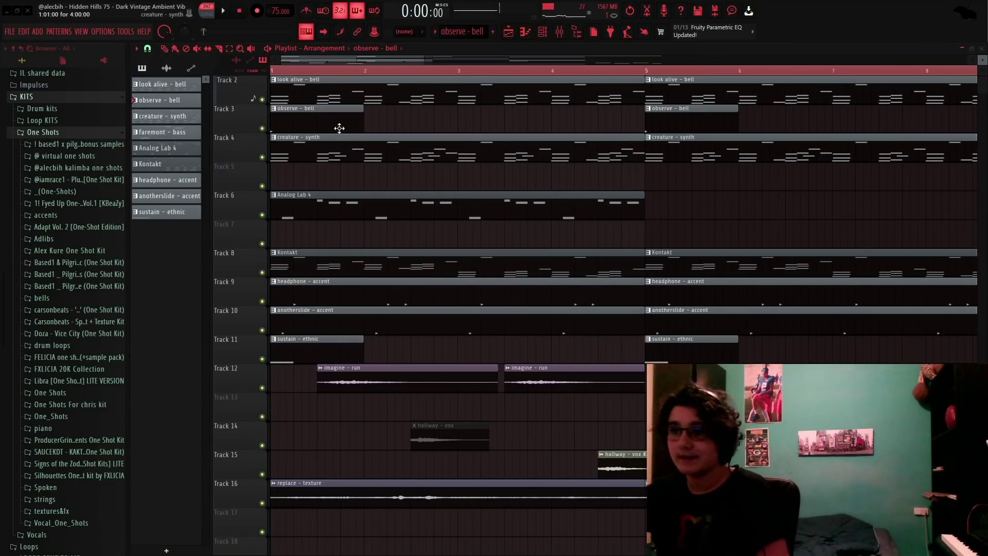
double_click(342, 146)
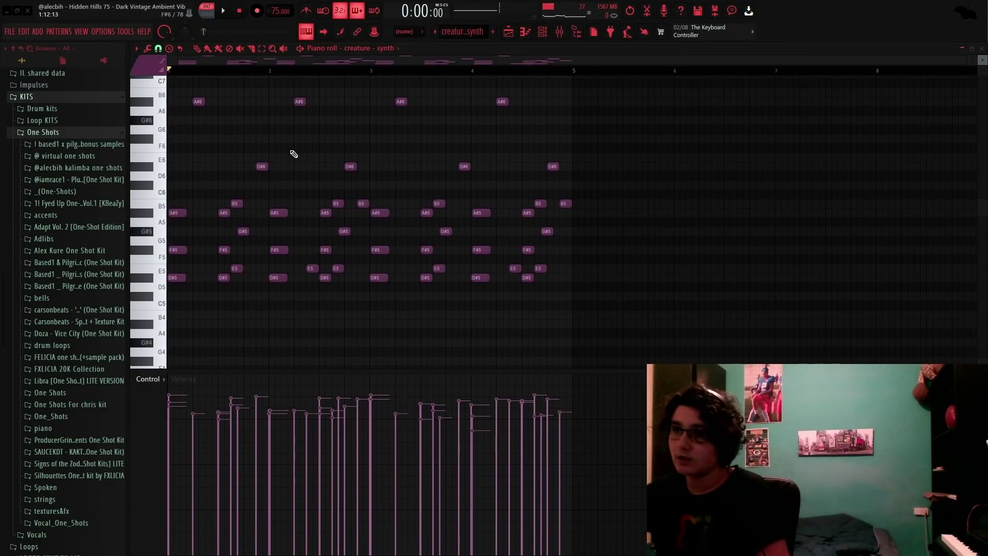
scroll(401, 149, up, 2)
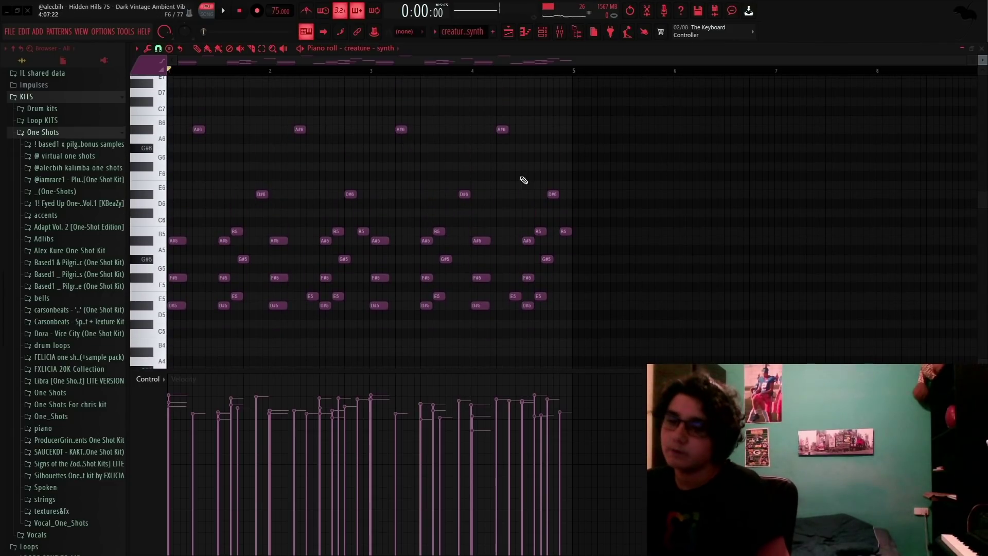
Step: Play the creature - synth pattern in the piano roll and follow its notes over all four bars
scroll(199, 161, up, 3)
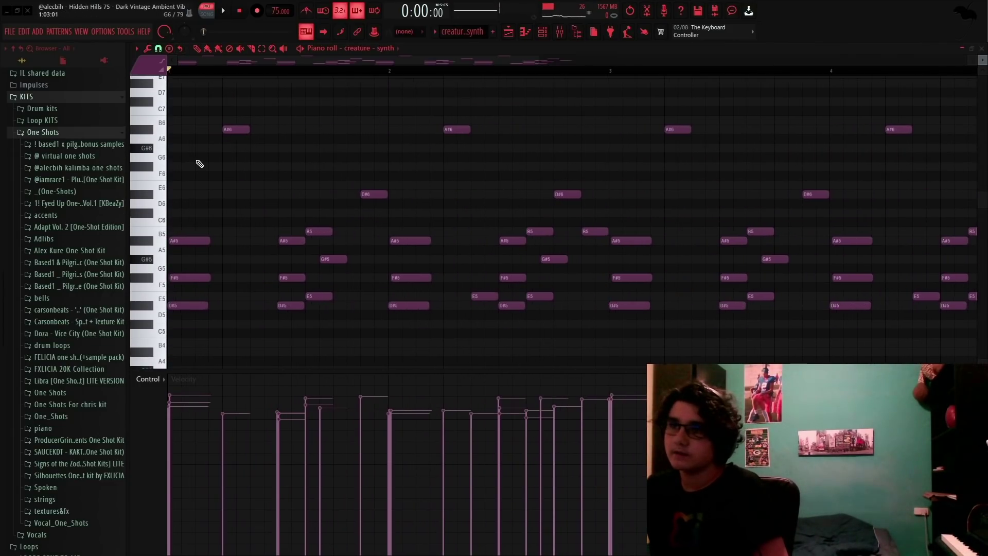
key(space)
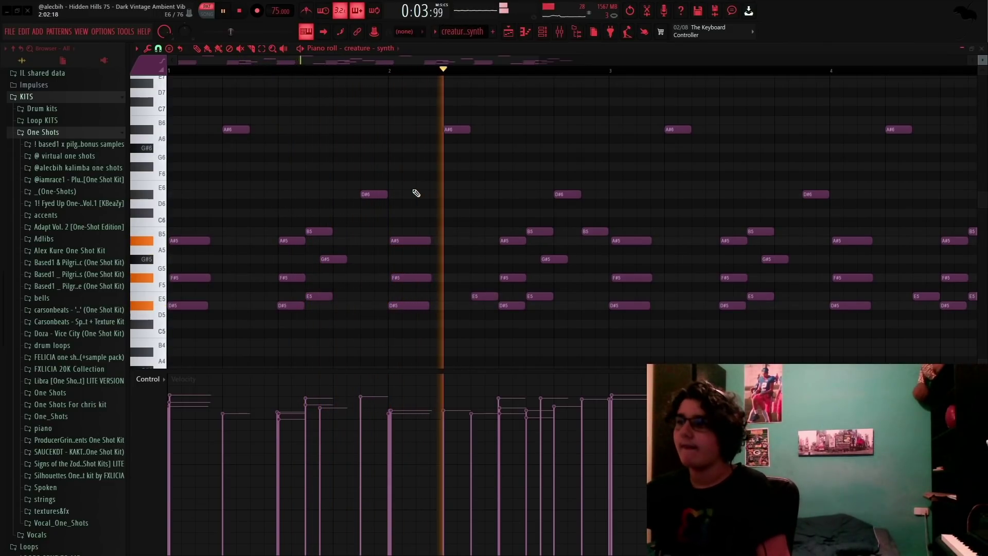
scroll(457, 183, down, 2)
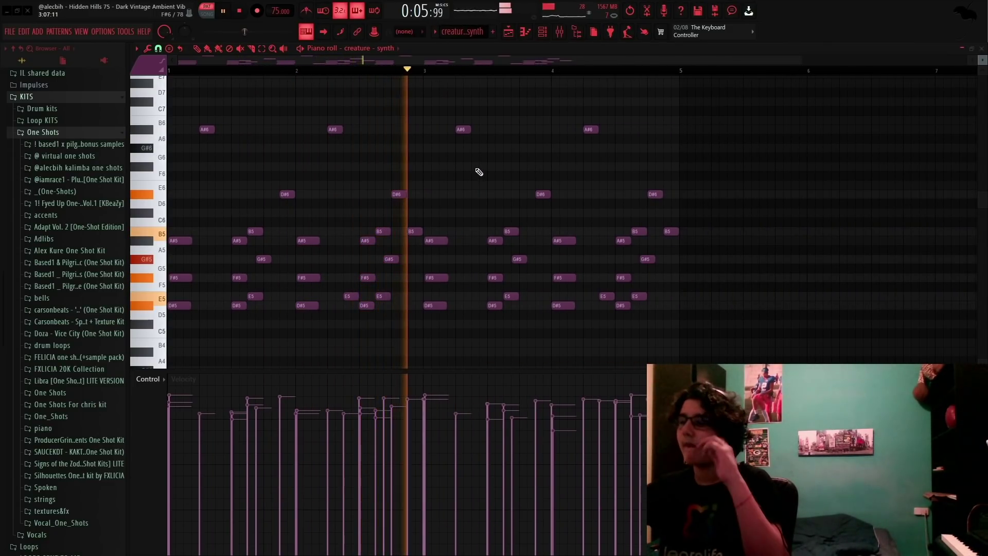
key(space)
Step: Audition the creature - synth mixer track while switching its effects off and back on to compare the sound
key(F6)
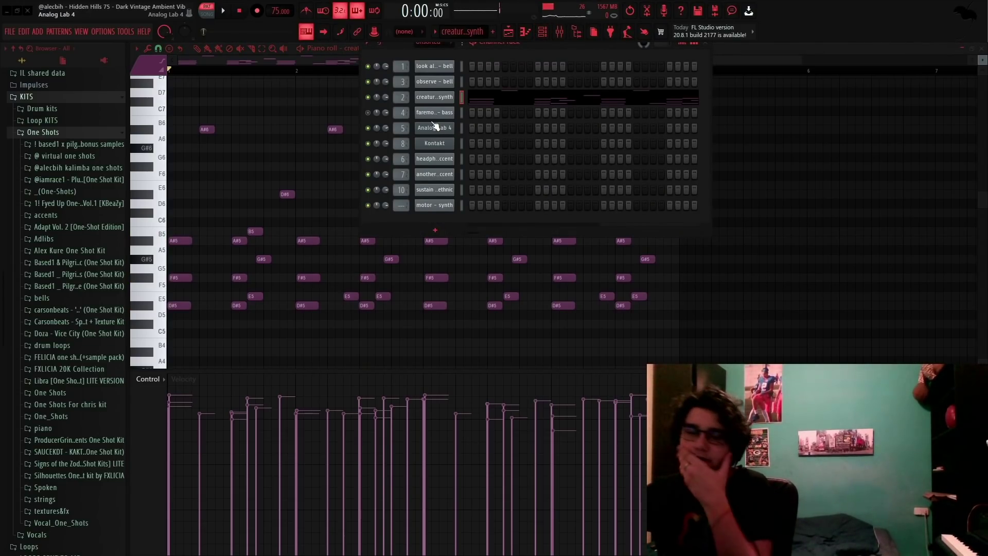
click(559, 31)
key(space)
click(214, 463)
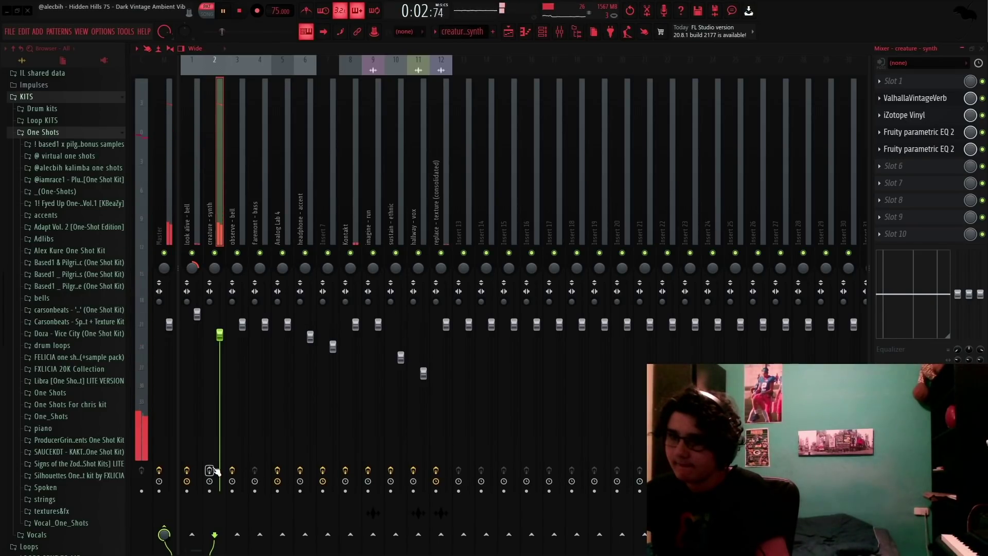
key(space)
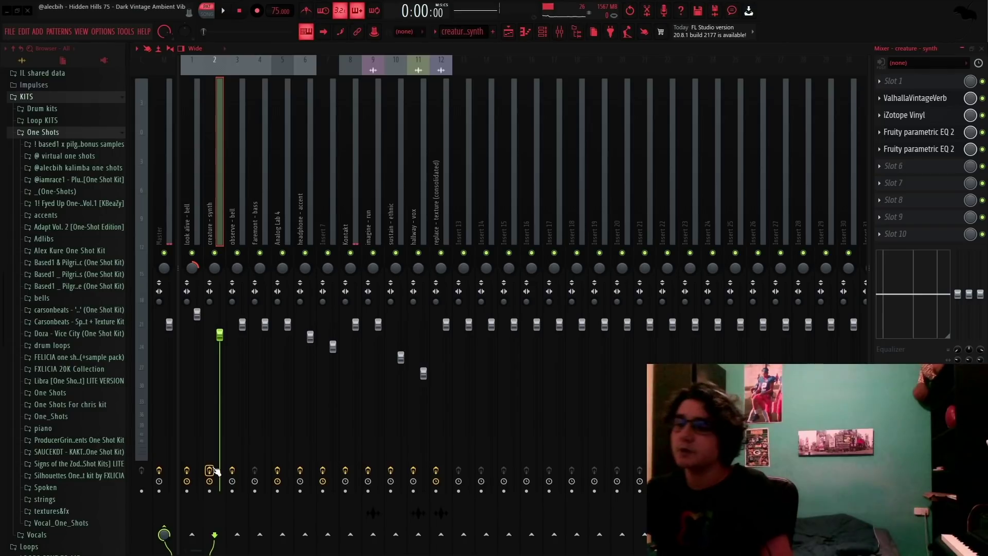
Step: Inspect ValhallaVintageVerb, iZotope Vinyl and both Fruity parametric EQ 2 effects on the creature - synth mixer track
click(919, 97)
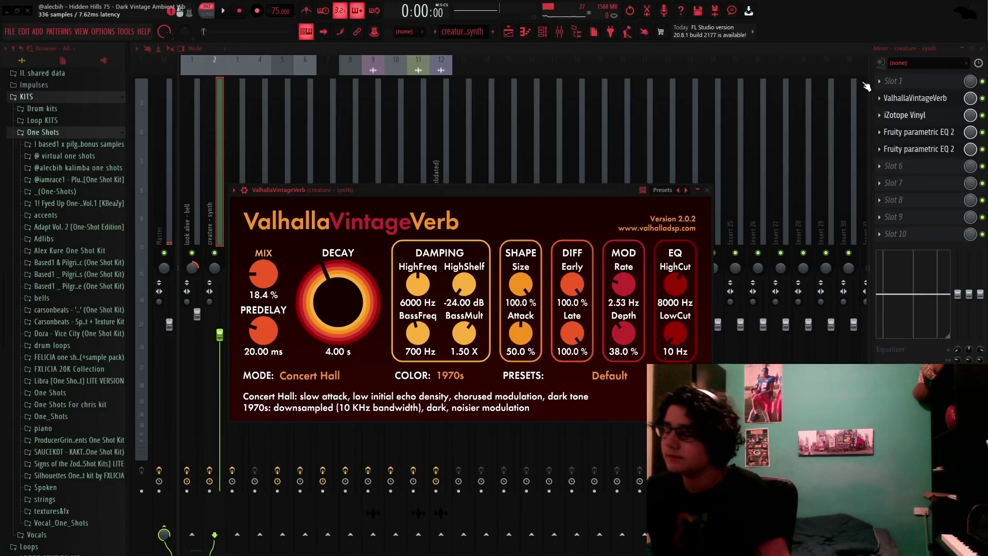
click(904, 115)
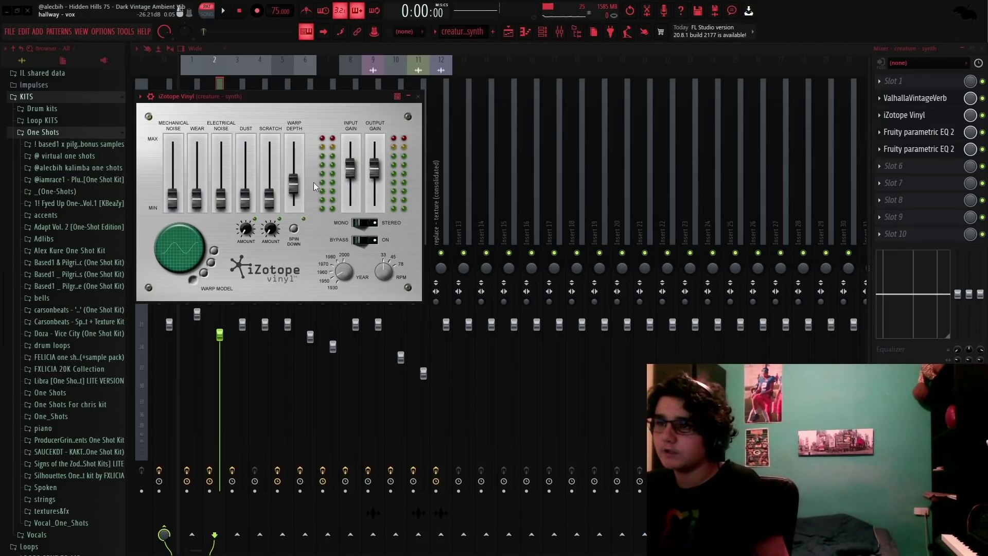
click(921, 133)
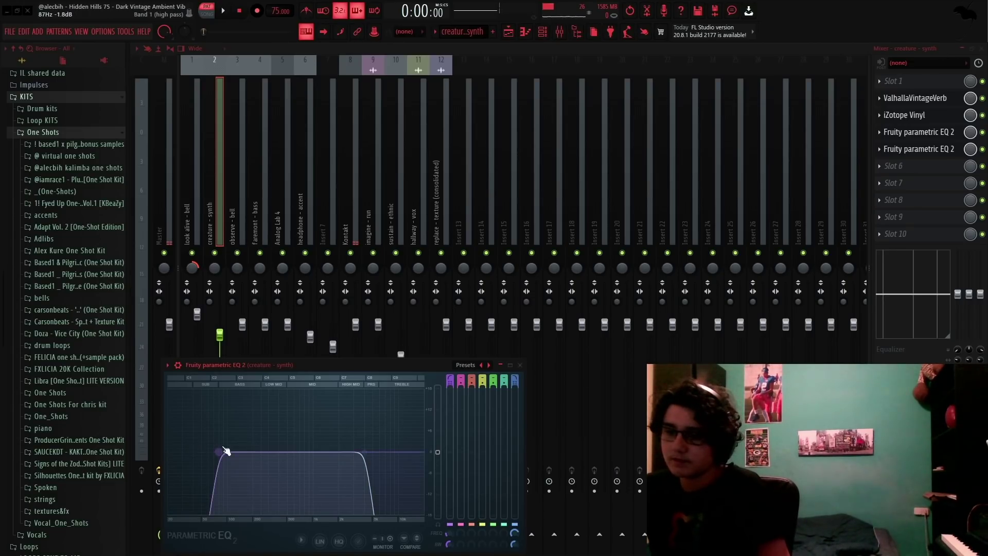
click(919, 133)
click(918, 148)
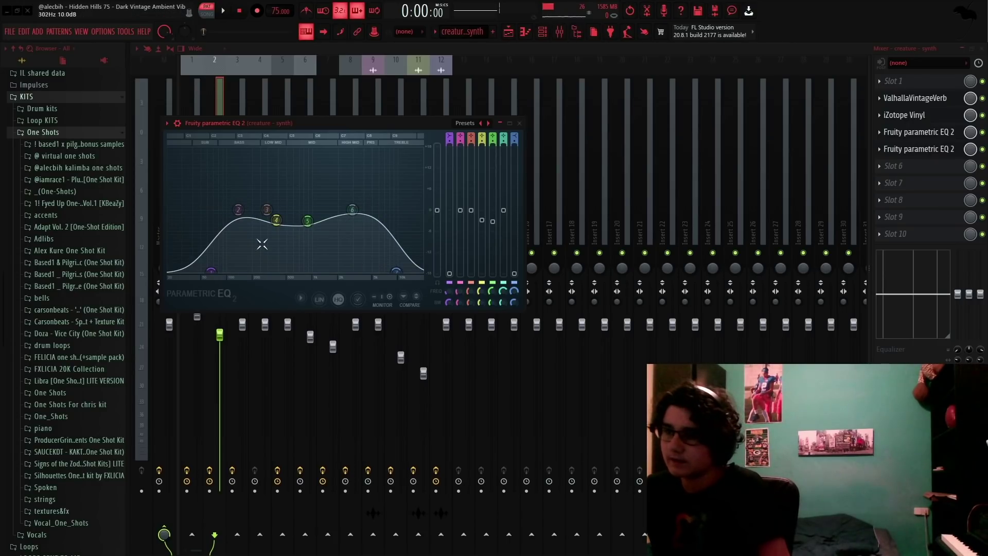
Step: Play the creature - synth pattern while viewing the second Fruity parametric EQ 2 clear of the mixer meters
key(space)
drag(304, 127, 402, 324)
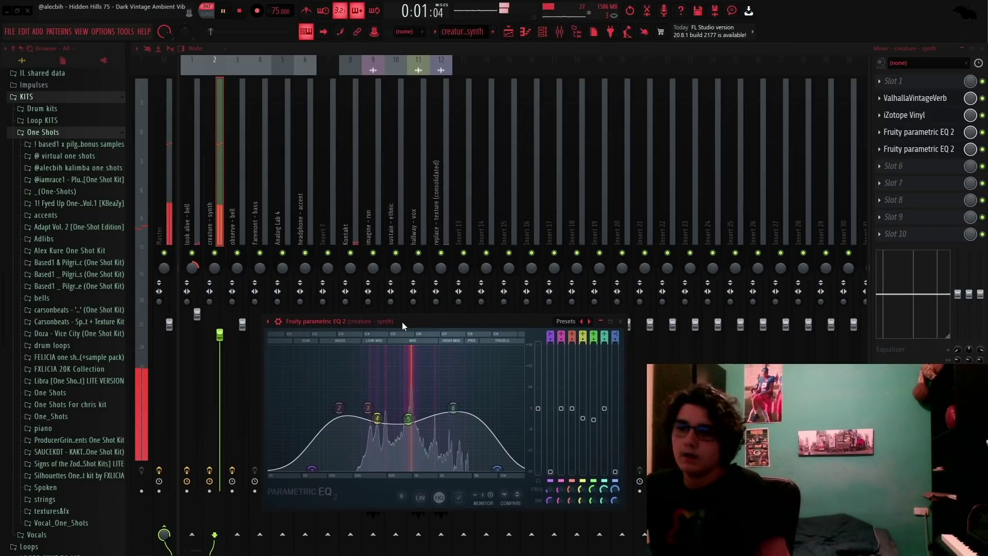
key(space)
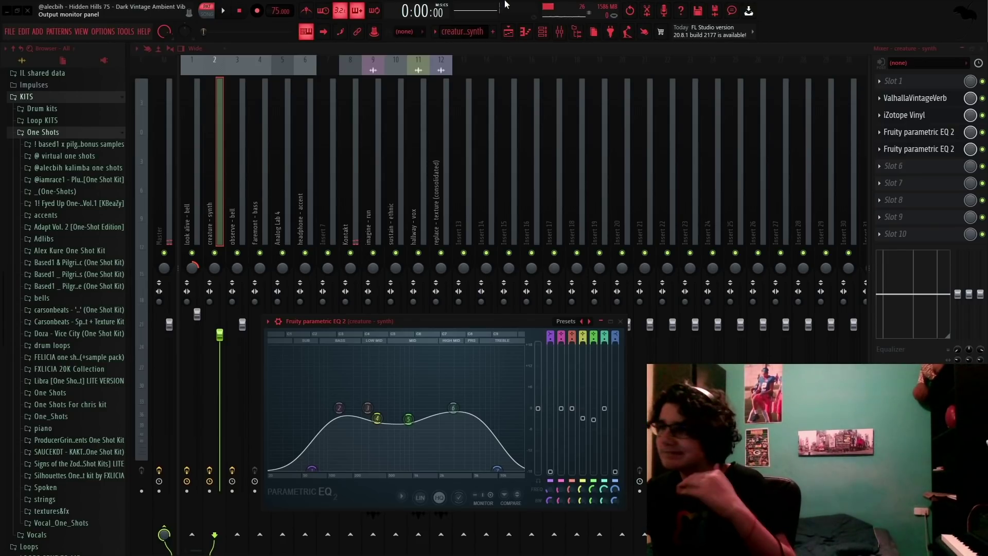
Step: Open the Analog Lab 4 pattern from playlist track 6 in the piano roll and show its notes
click(509, 32)
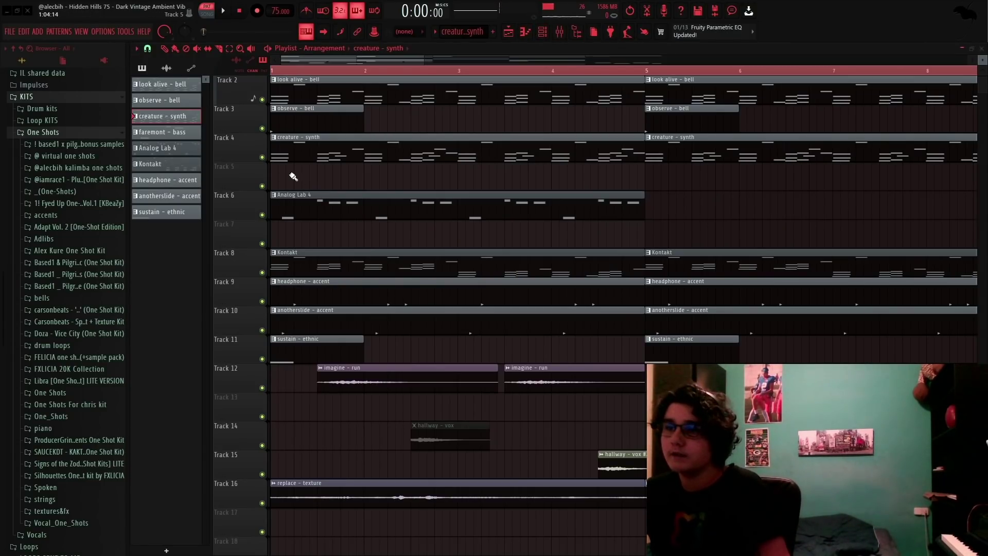
double_click(327, 216)
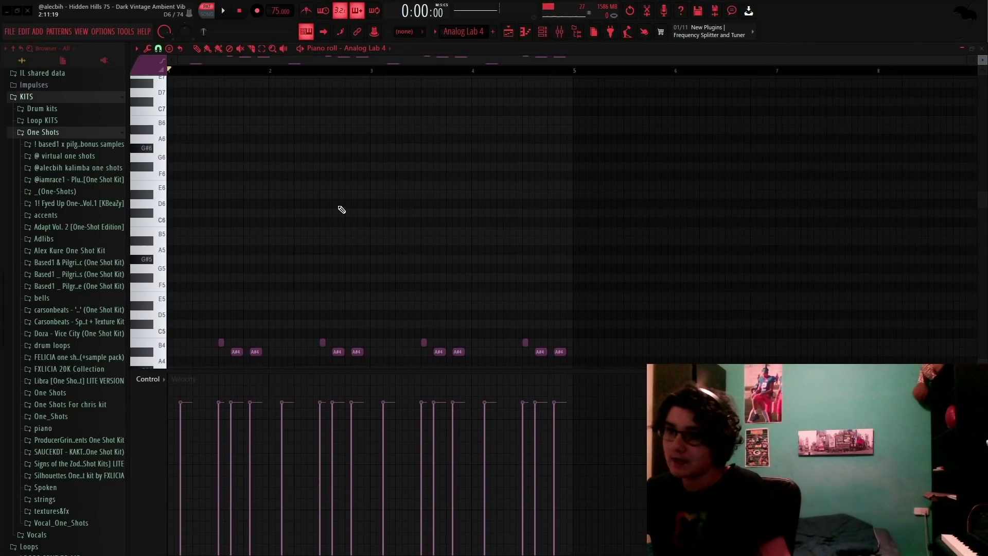
scroll(342, 203, down, 5)
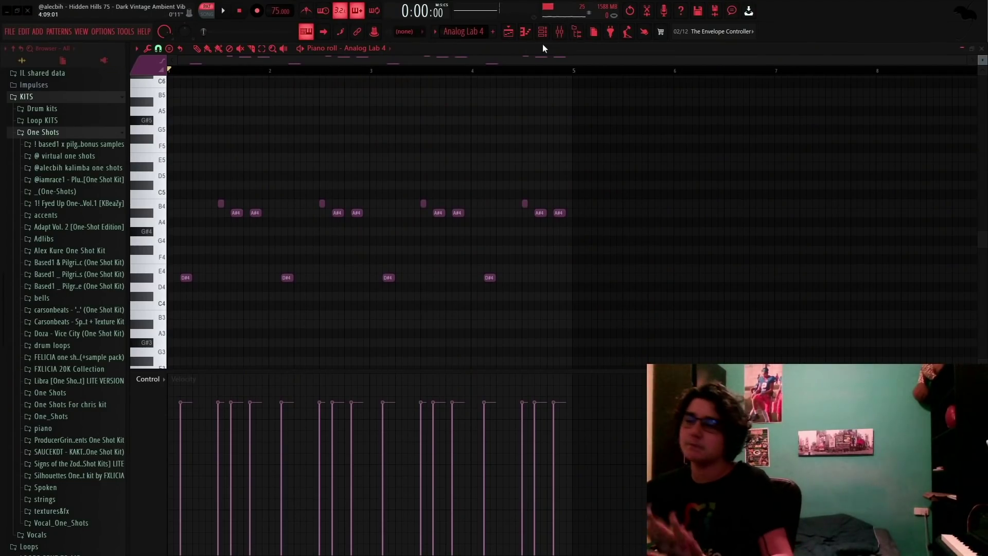
Step: Open the Analog Lab 4 instrument to show its Bass Celm preset, keeping the channel rack in view
click(543, 32)
click(436, 127)
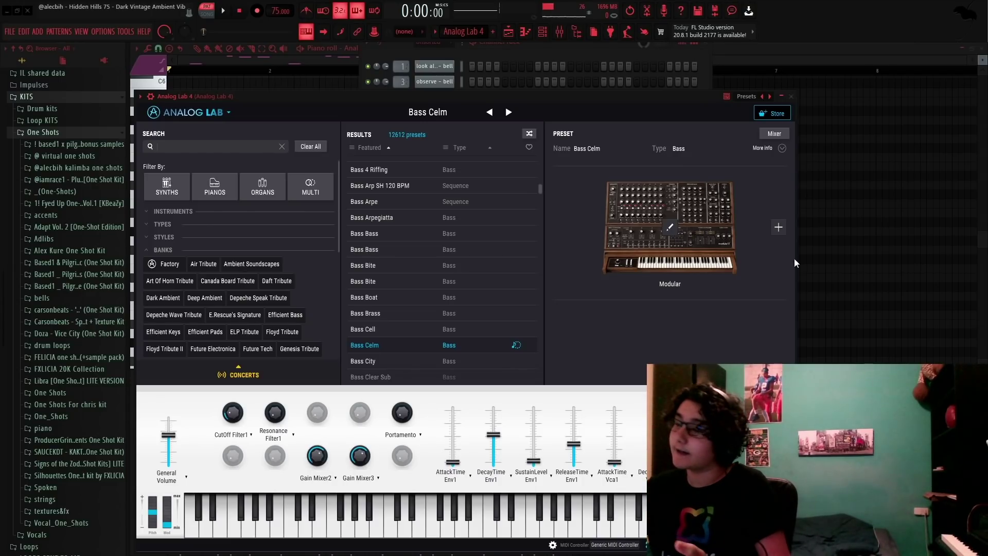
drag(565, 99, 593, 157)
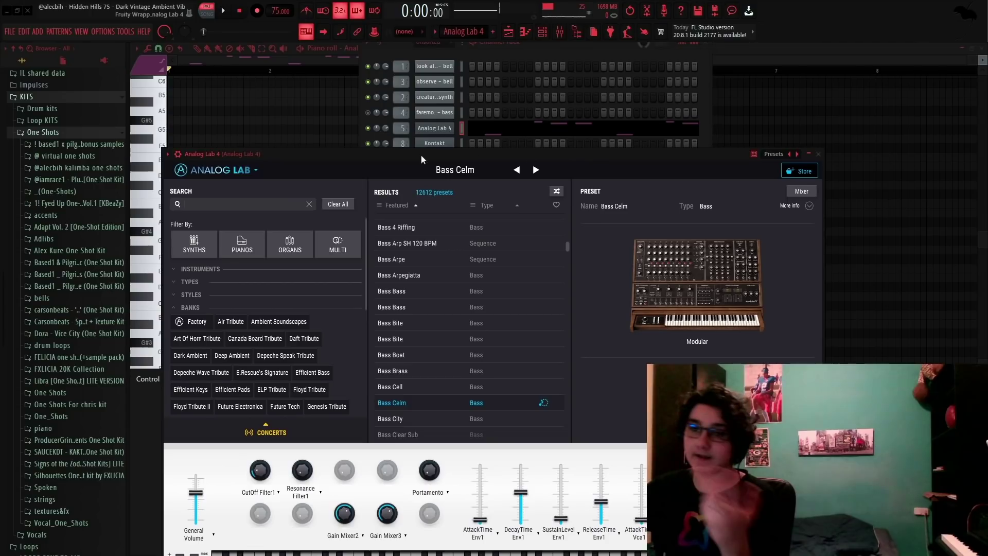
Step: Browse the bass folder of the Fyed Up [KBeaZy] one-shot kit and preview the bass - pluck sample
click(46, 203)
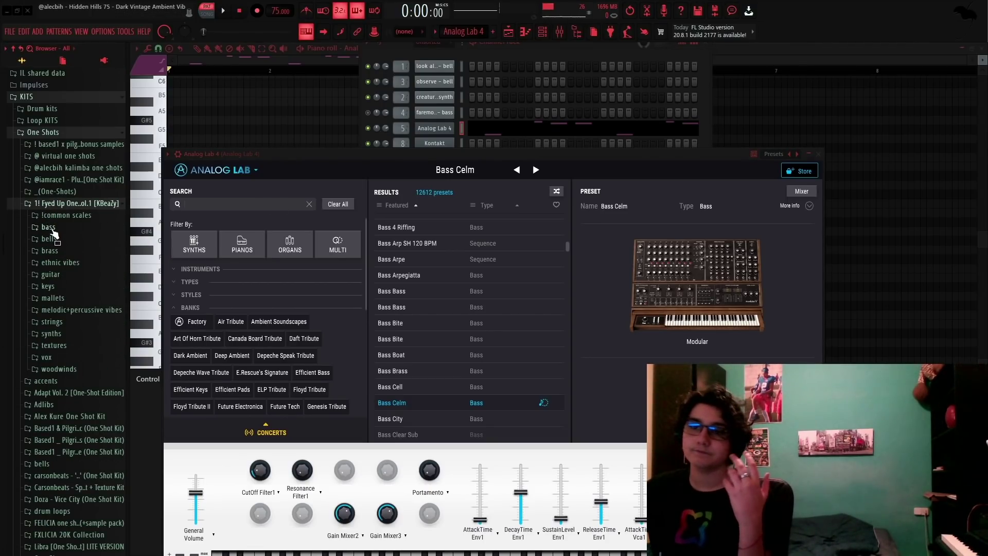
click(54, 232)
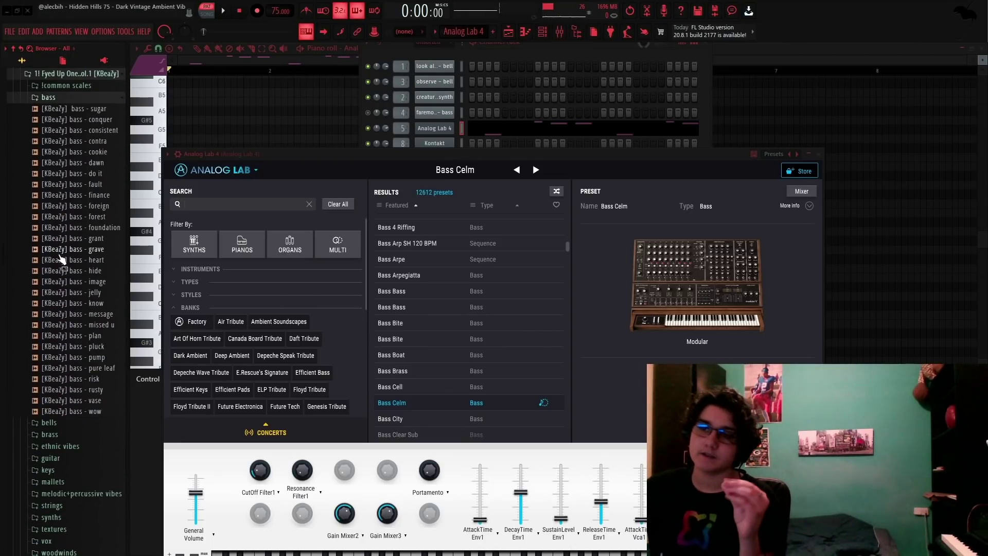
drag(95, 346, 86, 338)
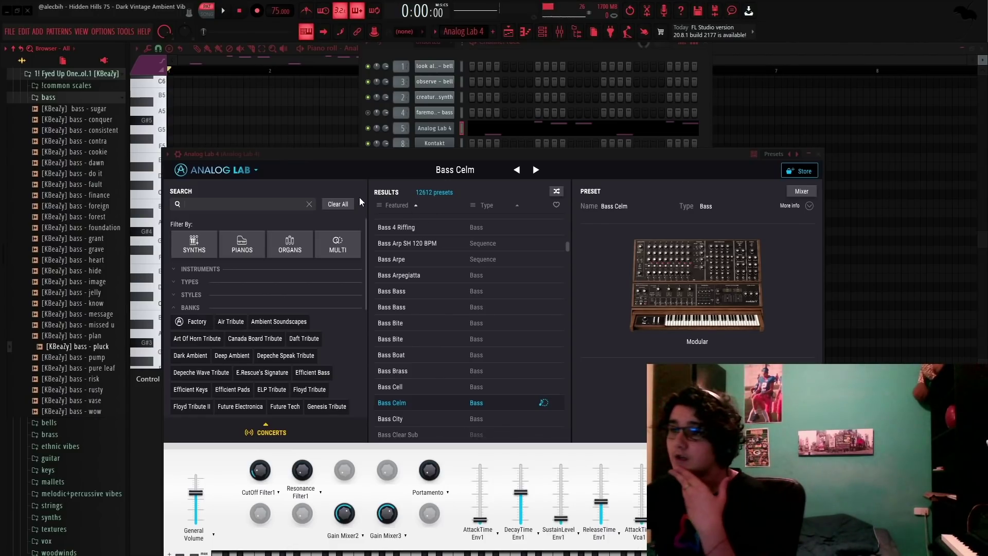
Step: Play the Analog Lab 4 pattern in the piano roll with the metronome on and examine its note timing
click(271, 86)
scroll(271, 86, down, 2)
scroll(236, 112, up, 2)
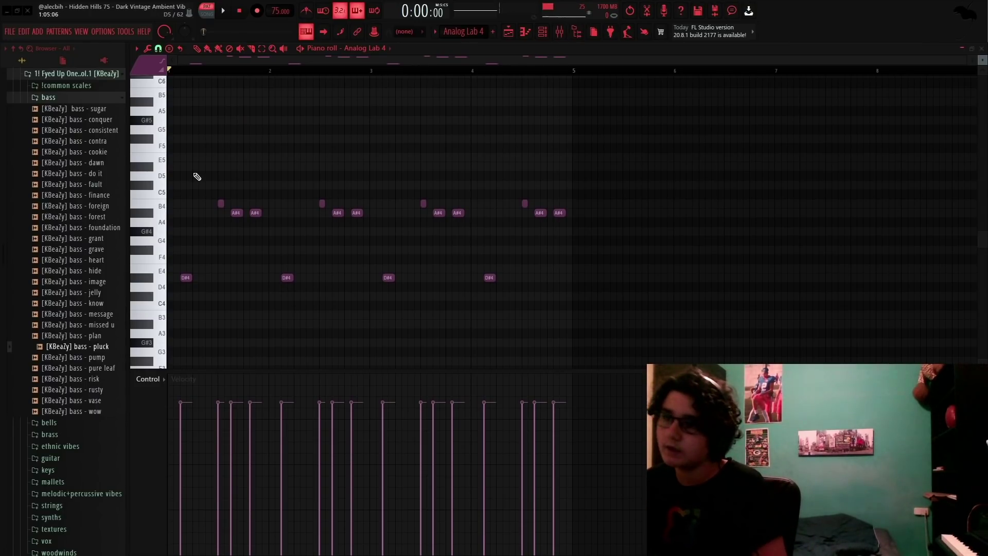
ctrl+scroll(197, 176, up, 4)
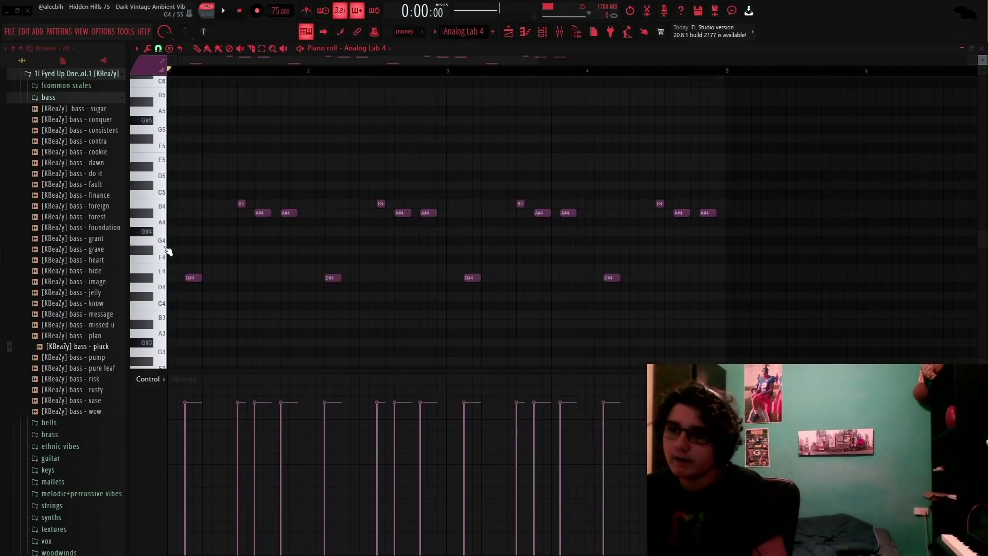
click(306, 14)
ctrl+scroll(282, 97, down, 4)
key(space)
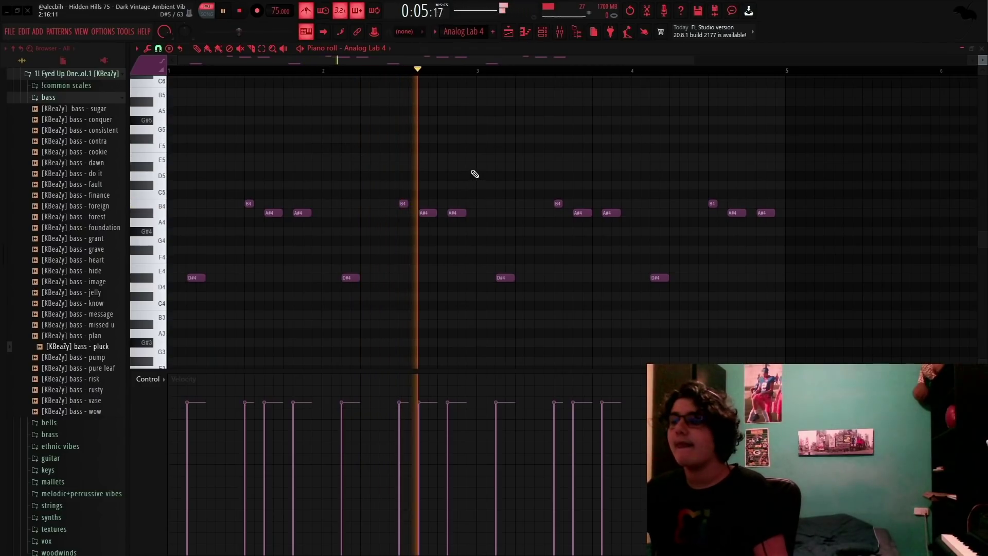
key(space)
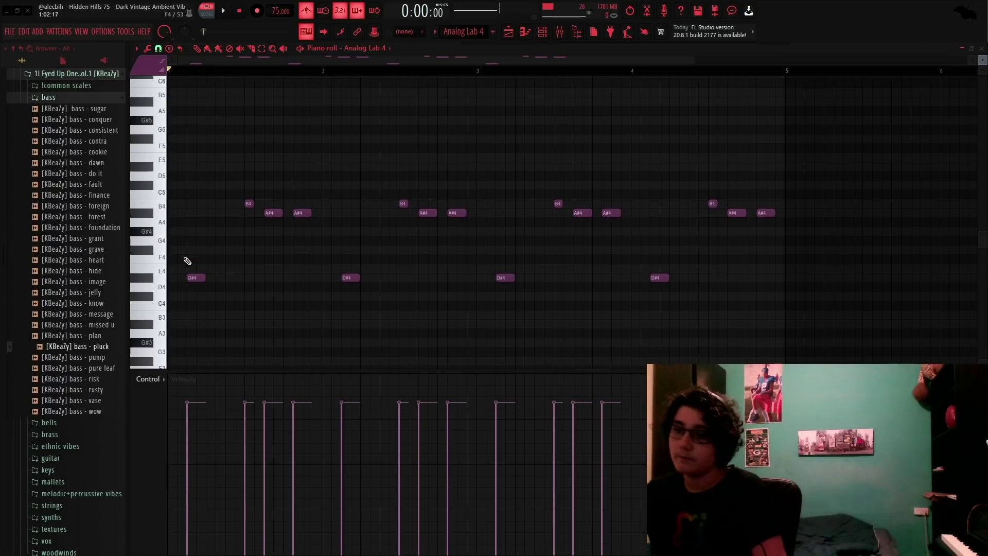
scroll(188, 261, up, 3)
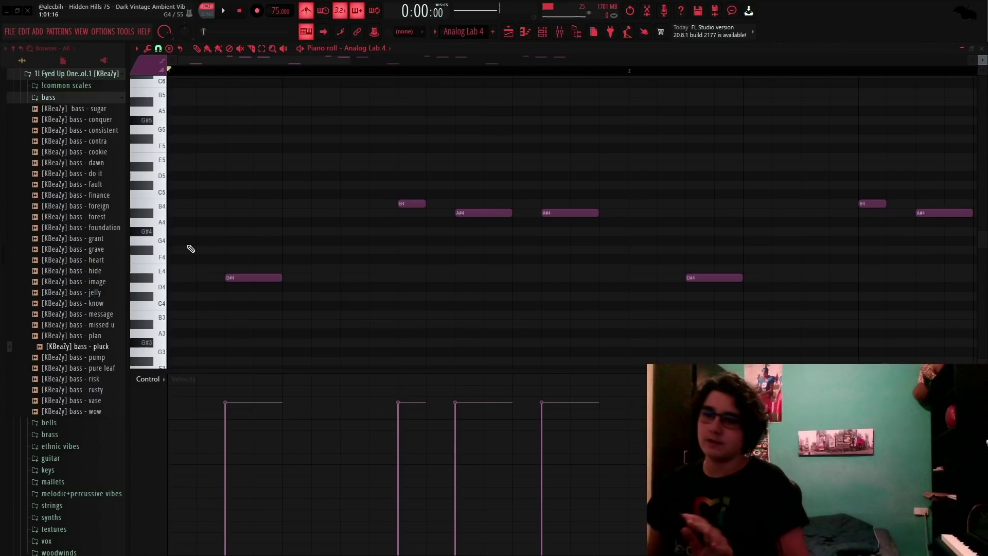
scroll(501, 70, down, 2)
Step: Solo playlist track 6, unmute the look alive - bell track and play the two together in song mode
click(508, 31)
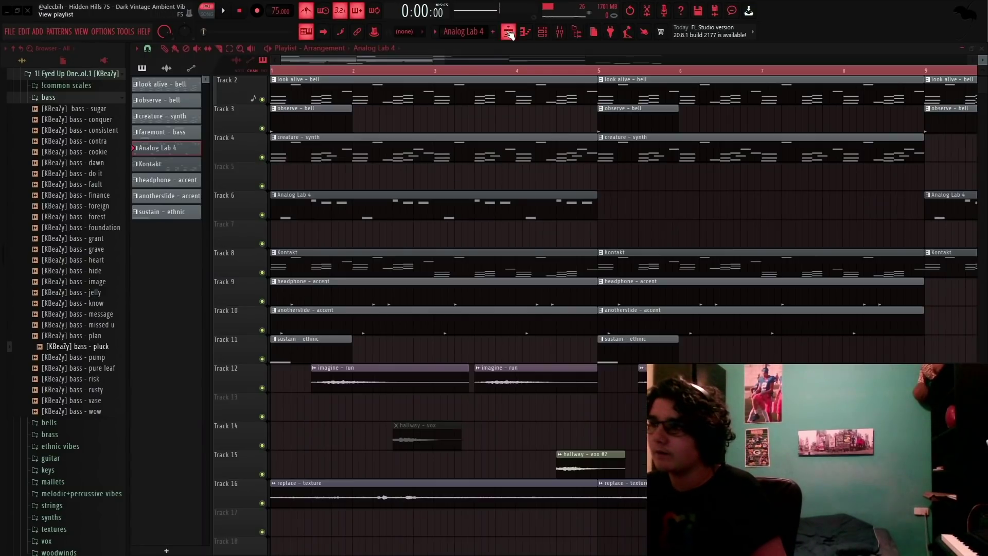
right_click(262, 215)
click(262, 100)
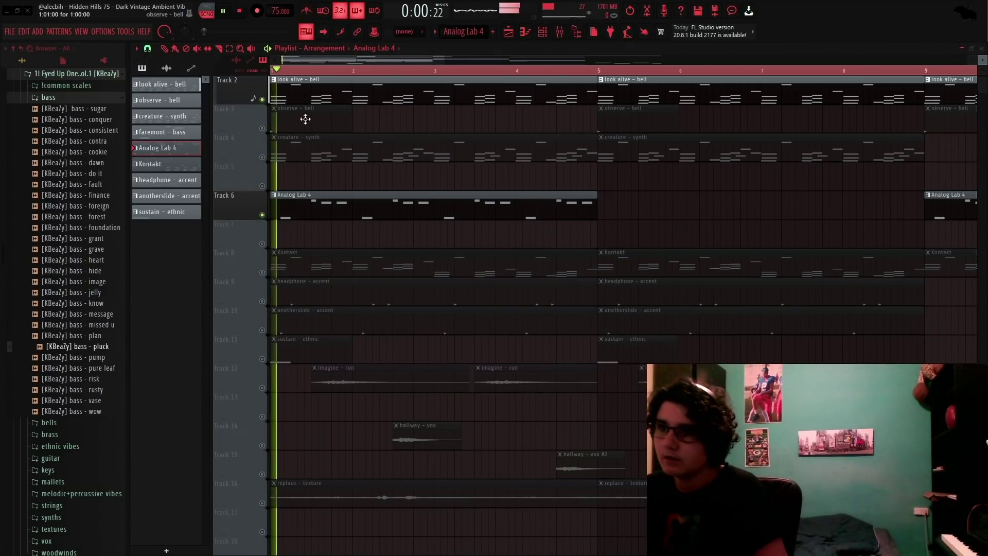
key(space)
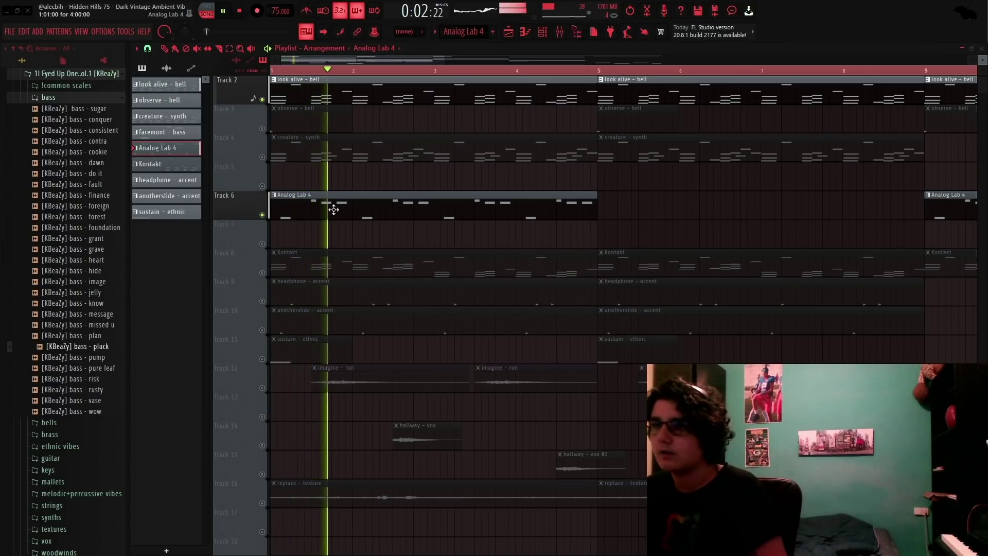
key(space)
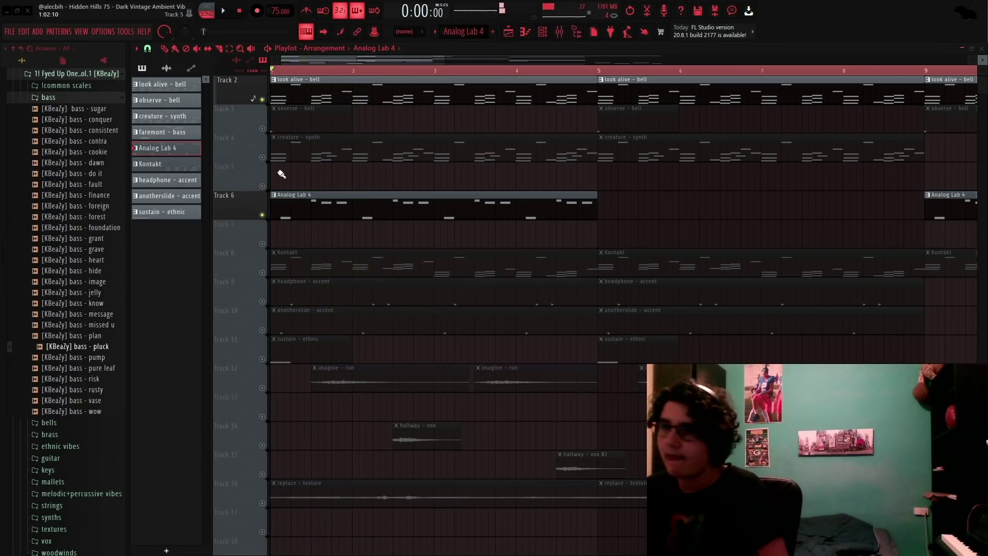
Step: Inspect the Decapitator and Fruity parametric EQ 2 effects on the Analog Lab 4 mixer track
double_click(275, 213)
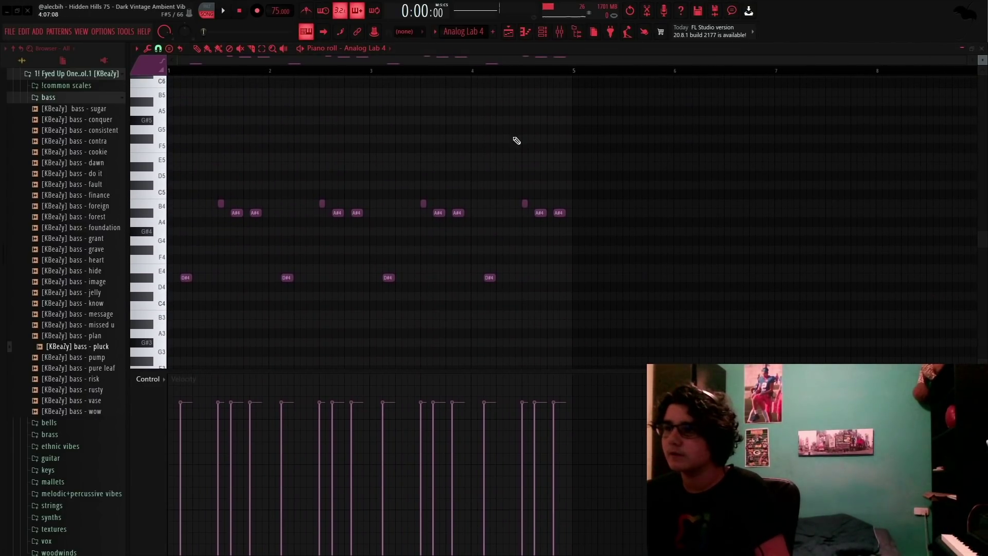
click(543, 31)
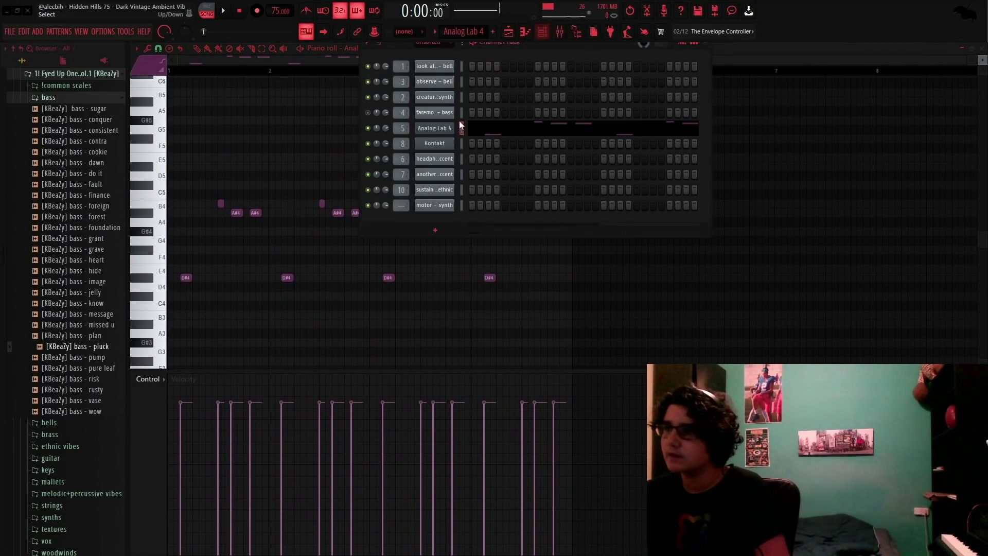
click(560, 32)
click(903, 149)
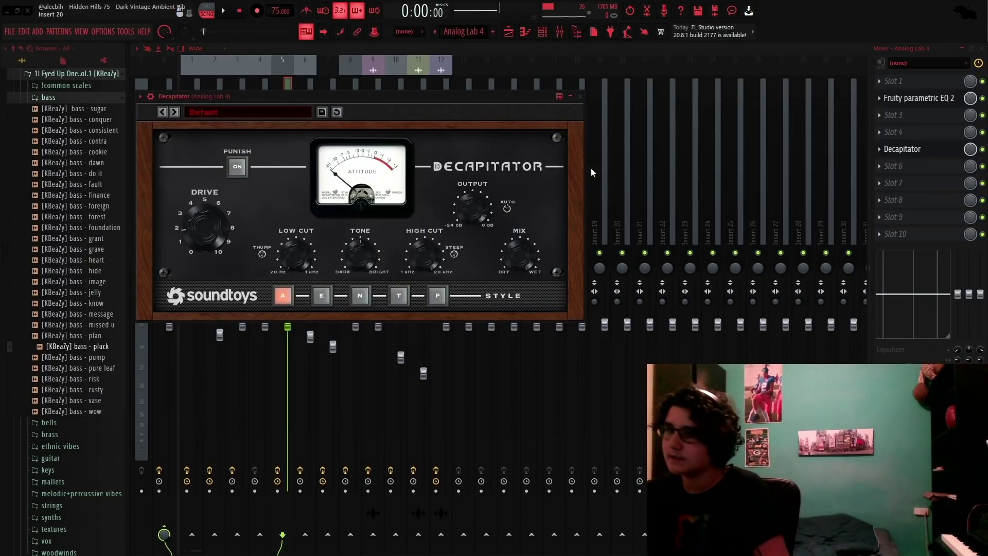
click(889, 152)
click(900, 116)
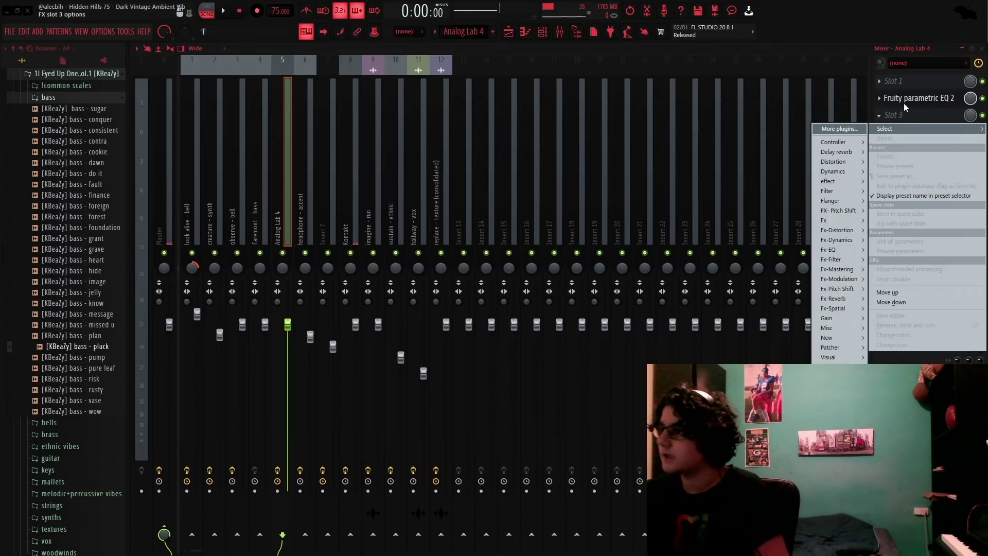
click(904, 101)
click(909, 103)
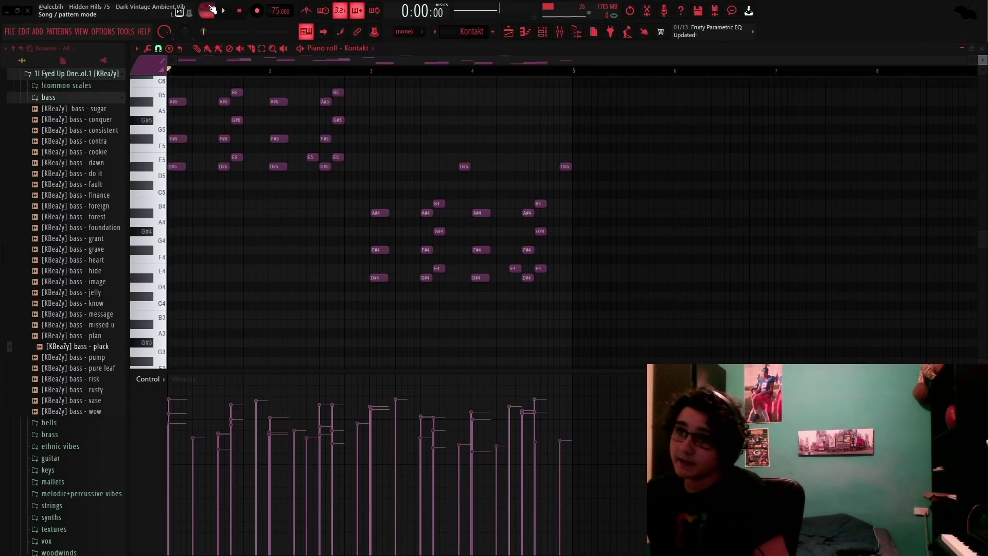
Step: Open the Kontakt channel from the channel rack, view its NOIRE Pure piano instrument, and close it
scroll(524, 101, up, 3)
click(543, 37)
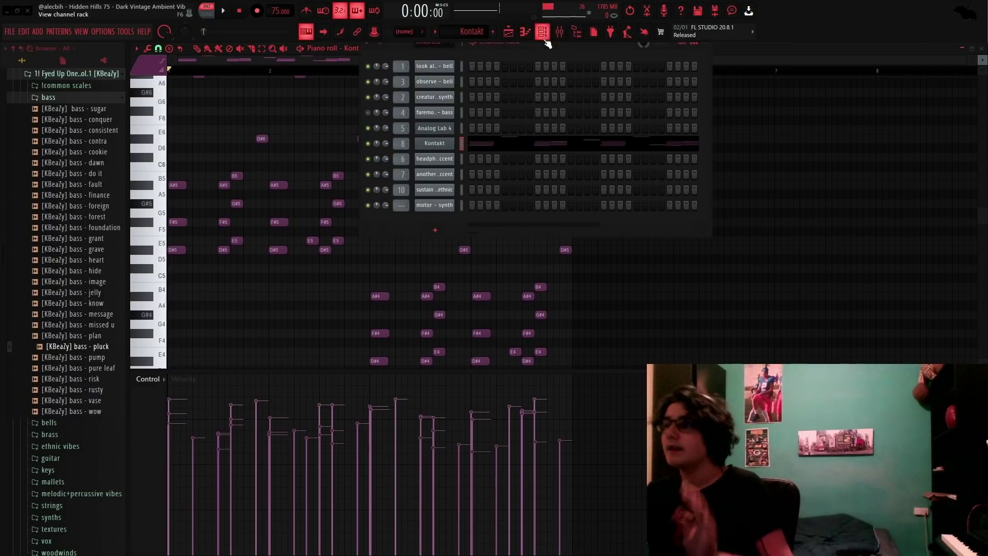
click(452, 145)
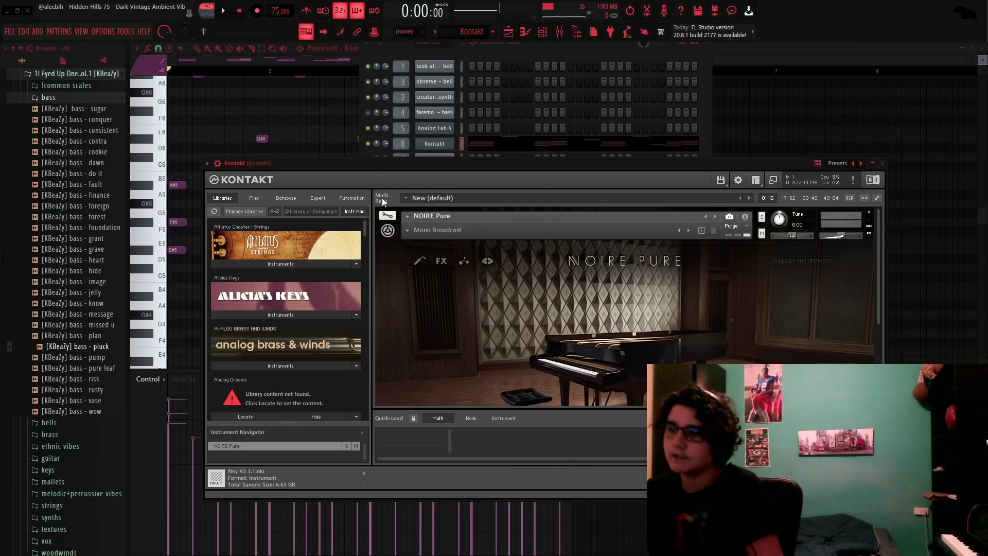
drag(355, 163, 366, 148)
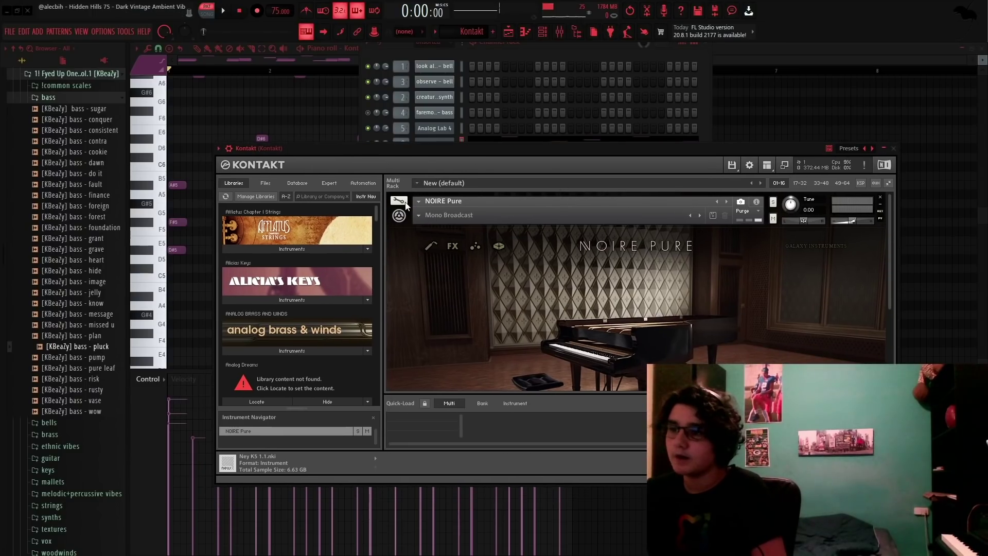
key(Escape)
key(Escape)
Step: Play the Kontakt pattern in the piano roll and follow its notes from the upper to the lower octave
key(space)
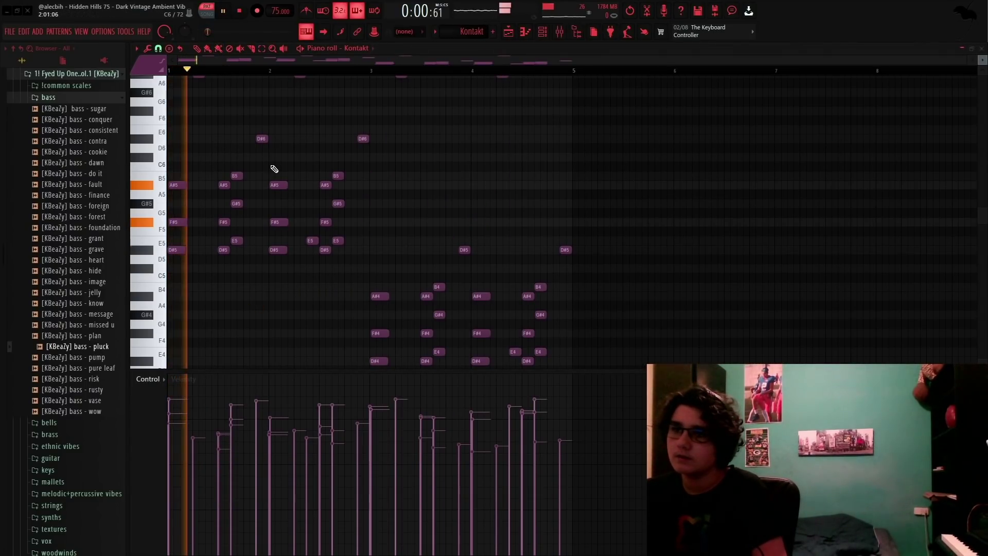
scroll(273, 167, up, 2)
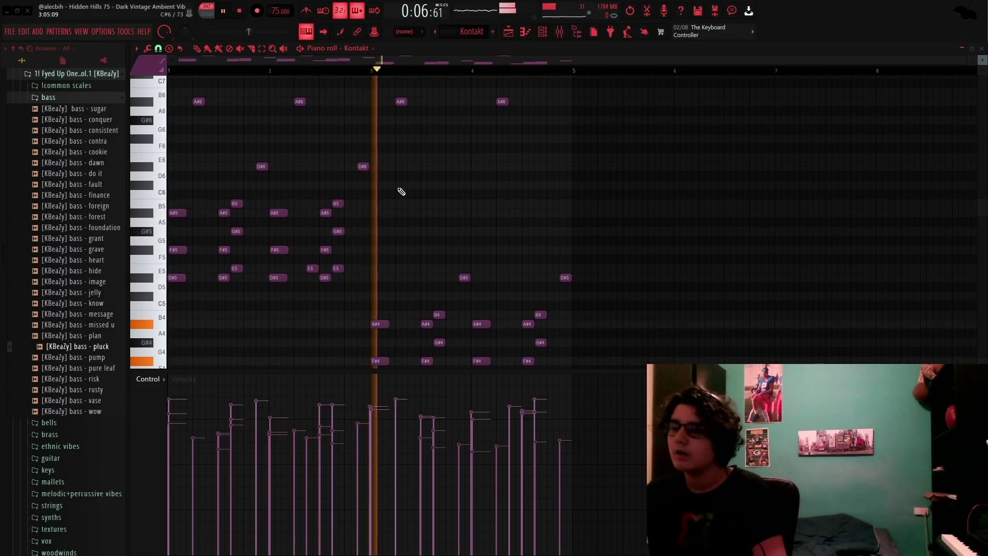
scroll(400, 192, down, 3)
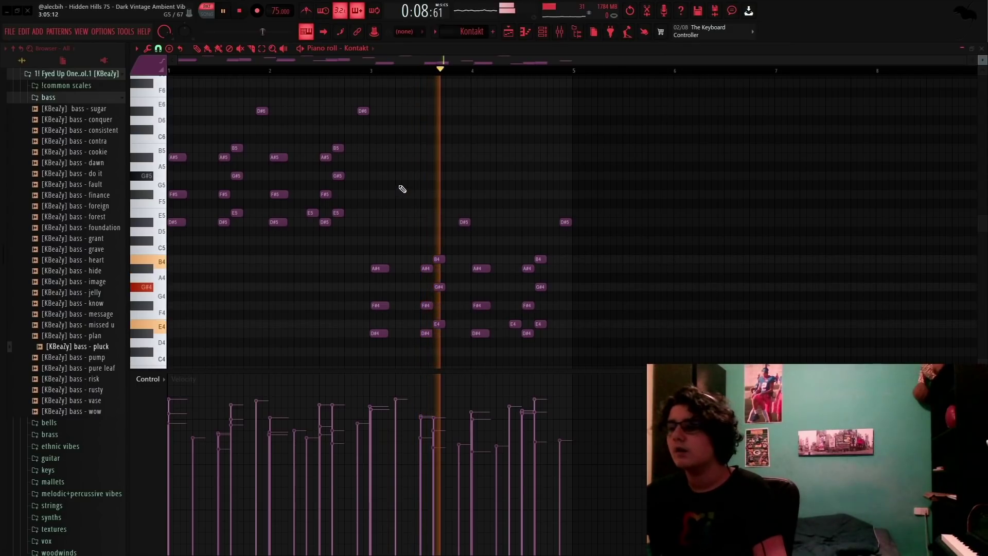
scroll(511, 209, down, 3)
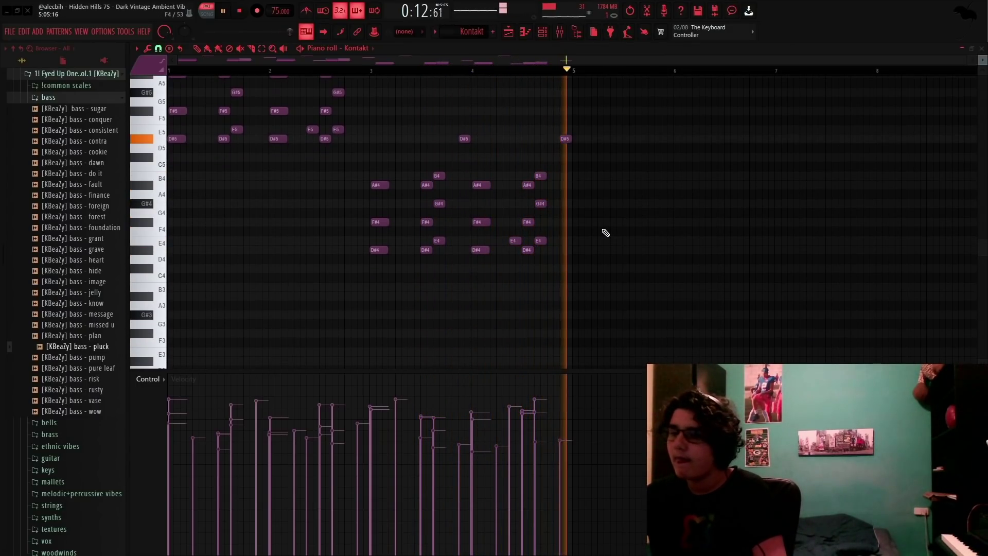
key(space)
Step: Highlight the lower-octave Kontakt notes in bars 3 and 4, clear the selection and compare them with bars 1 and 2
scroll(603, 260, up, 1)
drag(655, 355, 366, 73)
key(ctrl+d)
scroll(425, 185, down, 4)
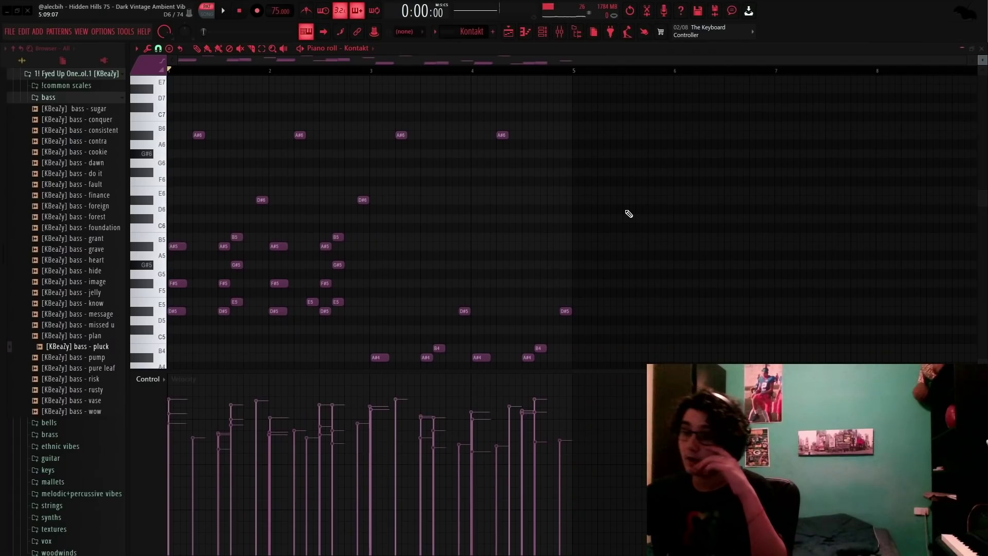
scroll(592, 206, down, 7)
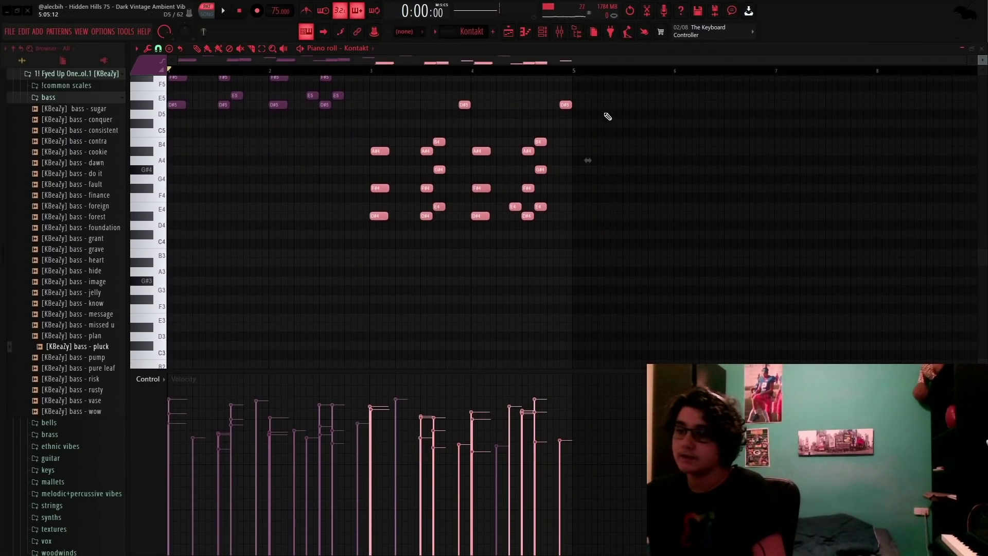
scroll(685, 177, up, 2)
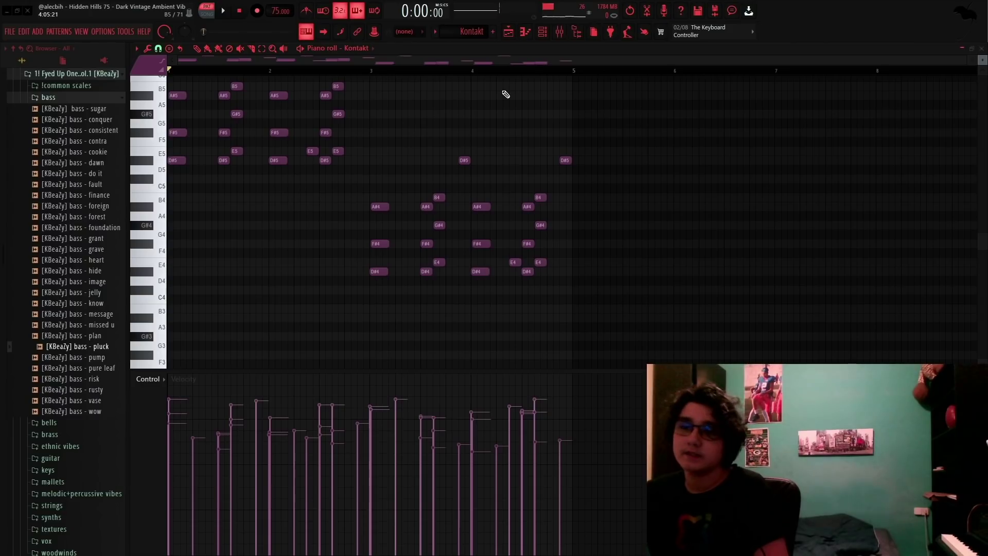
Step: Inspect the ValhallaVintageVerb effect on the Kontakt mixer track
key(F9)
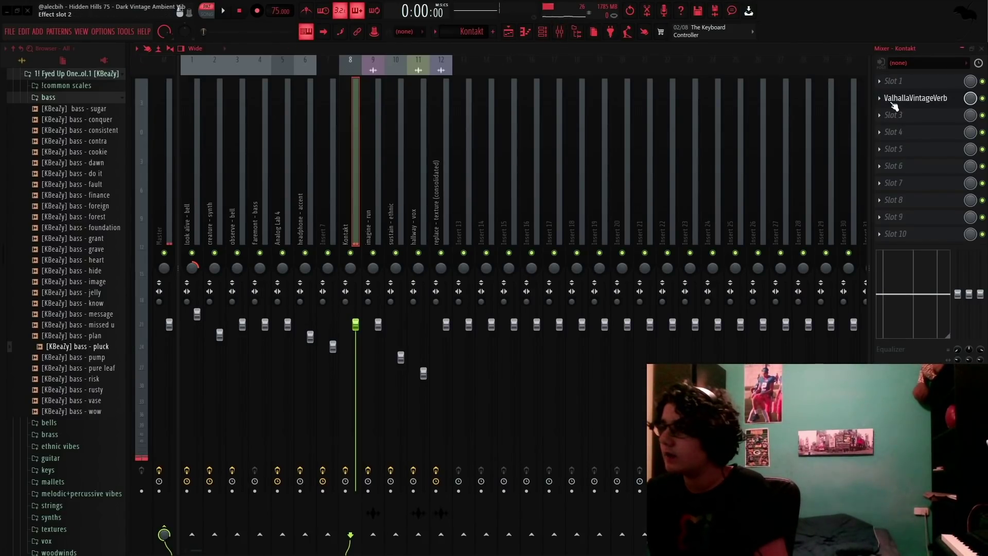
click(893, 103)
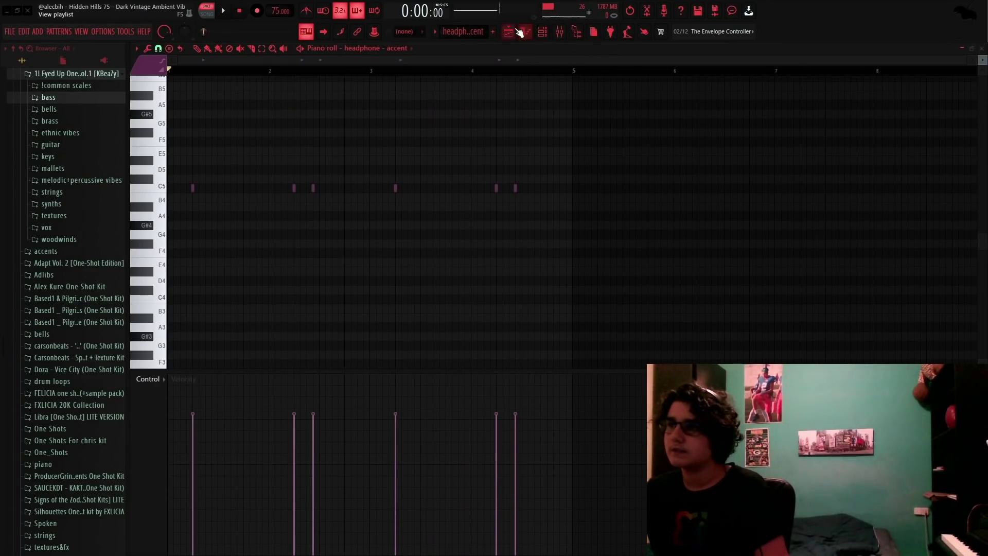
Step: Solo playlist track 9, unmute tracks 10, 11 and 12, and play them together in song mode
click(510, 32)
scroll(279, 250, down, 2)
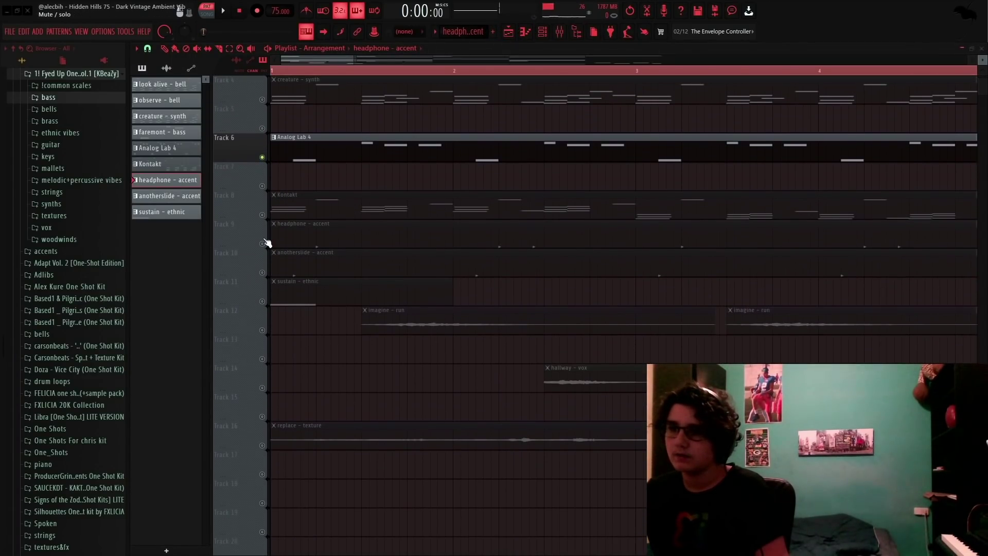
right_click(263, 244)
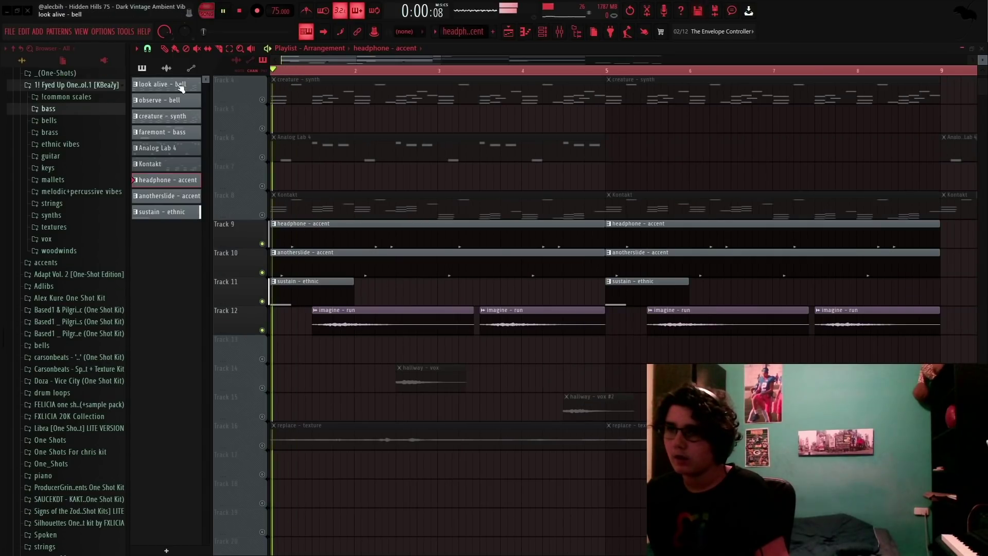
key(space)
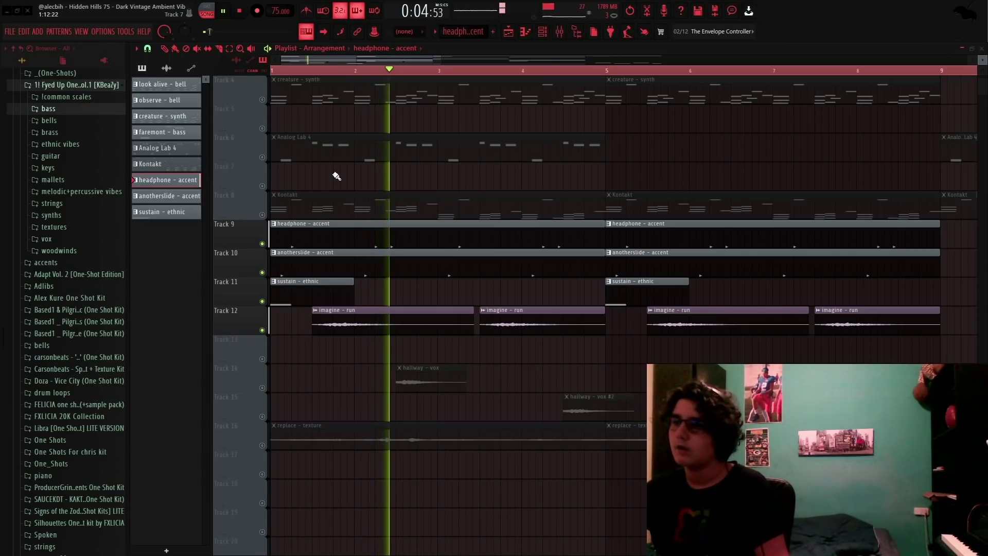
key(space)
Step: Examine the headphone - accent pattern in the piano roll, highlighting its notes and clearing the selection
key(F7)
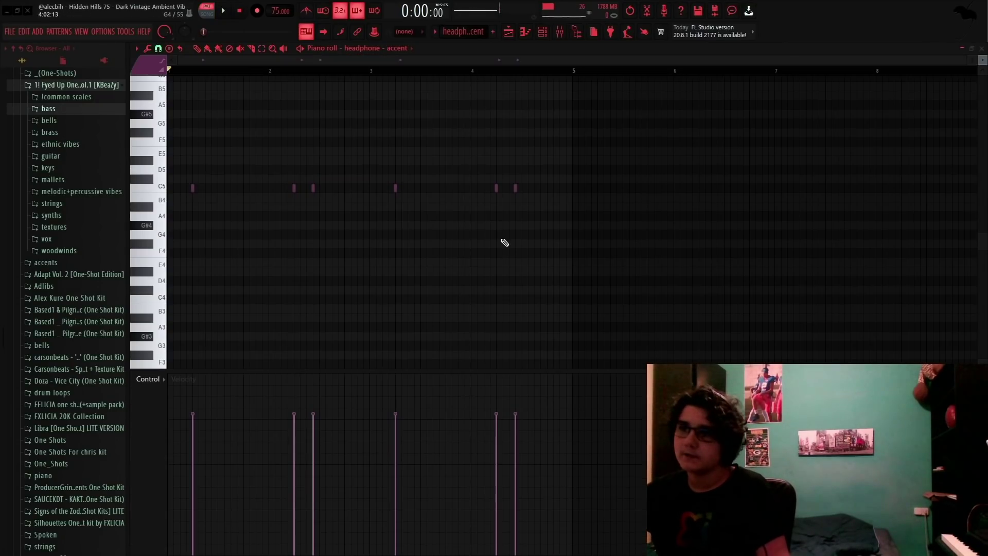
drag(1, 3, 2, 2)
drag(710, 326, 2, 67)
key(ctrl+d)
scroll(443, 140, down, 3)
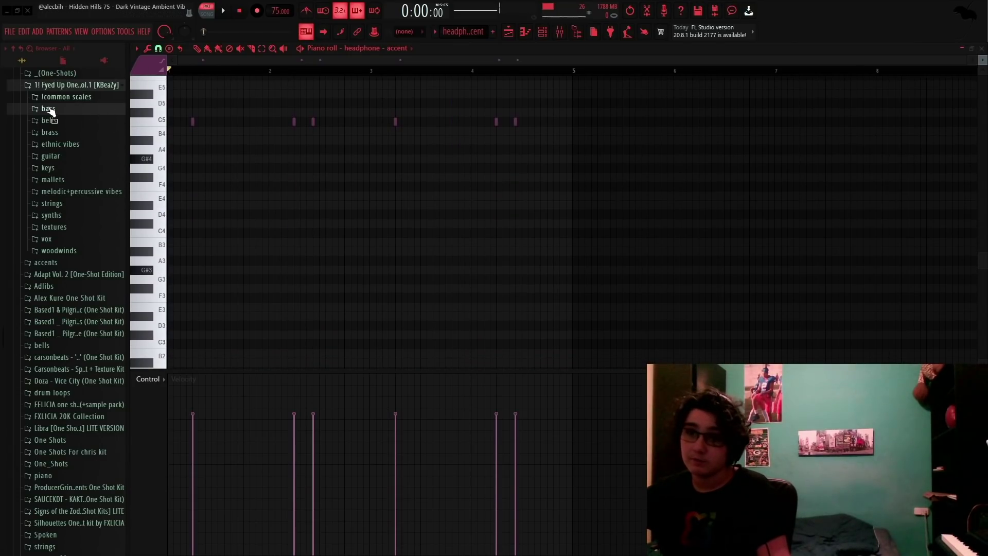
scroll(479, 253, up, 1)
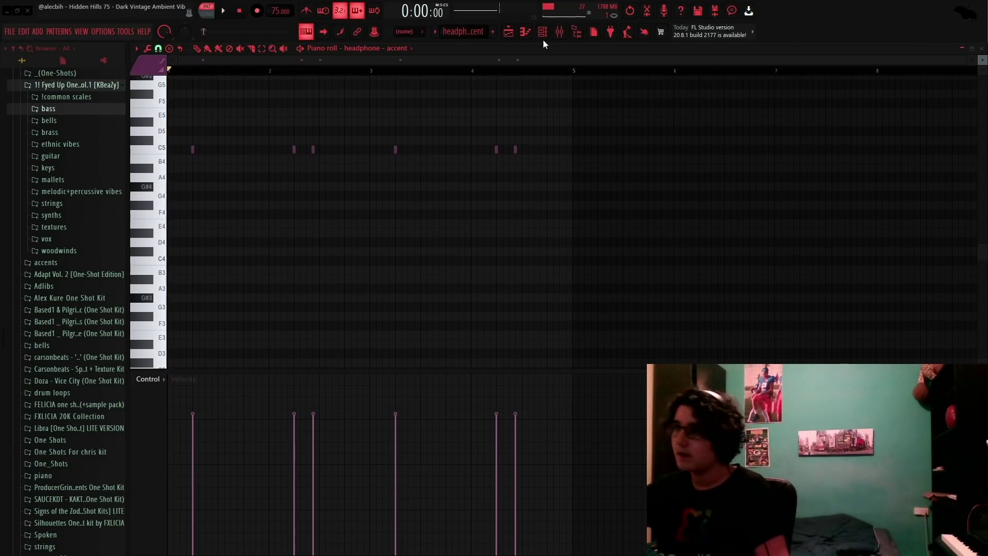
Step: Inspect the ValhallaVintageVerb effect on the headphone - accent mixer track
click(560, 33)
click(565, 35)
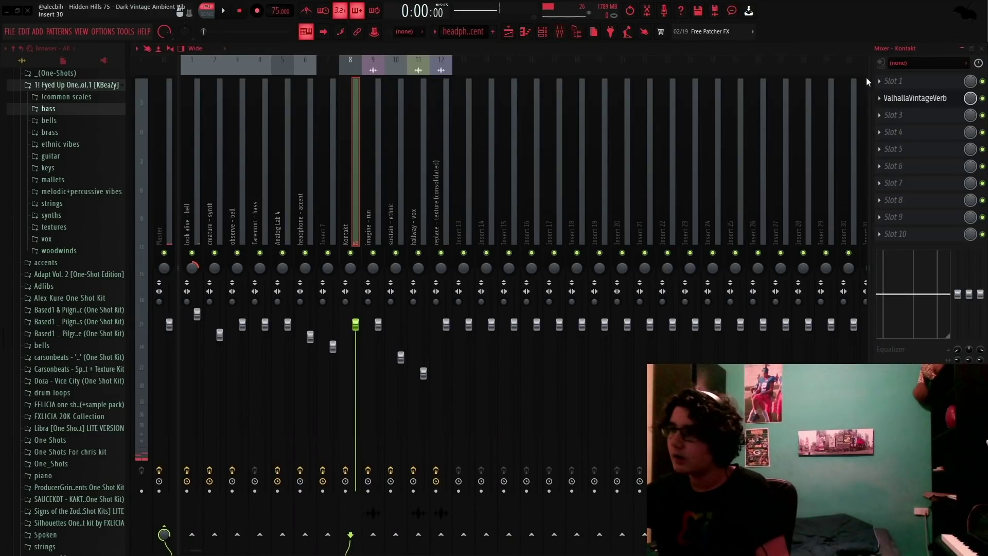
click(896, 104)
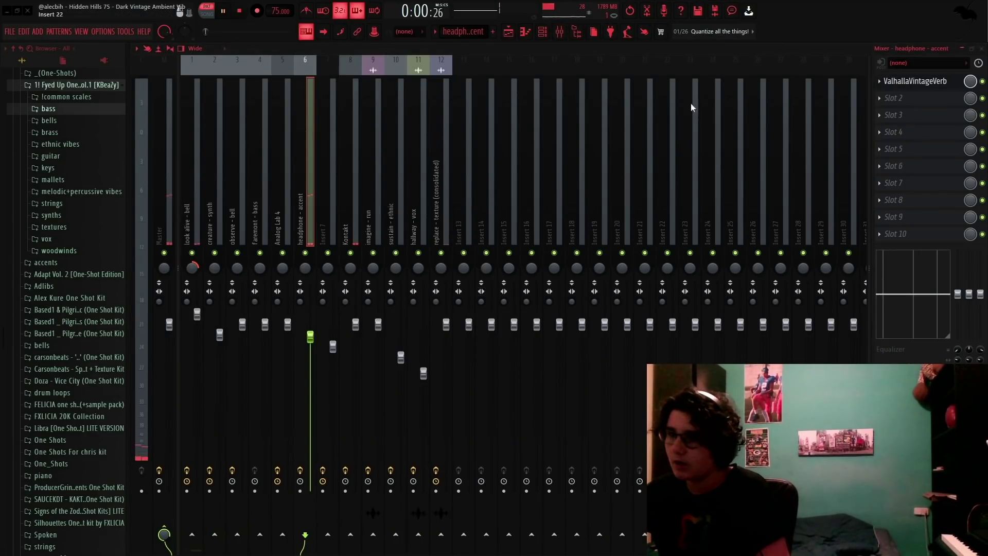
click(932, 83)
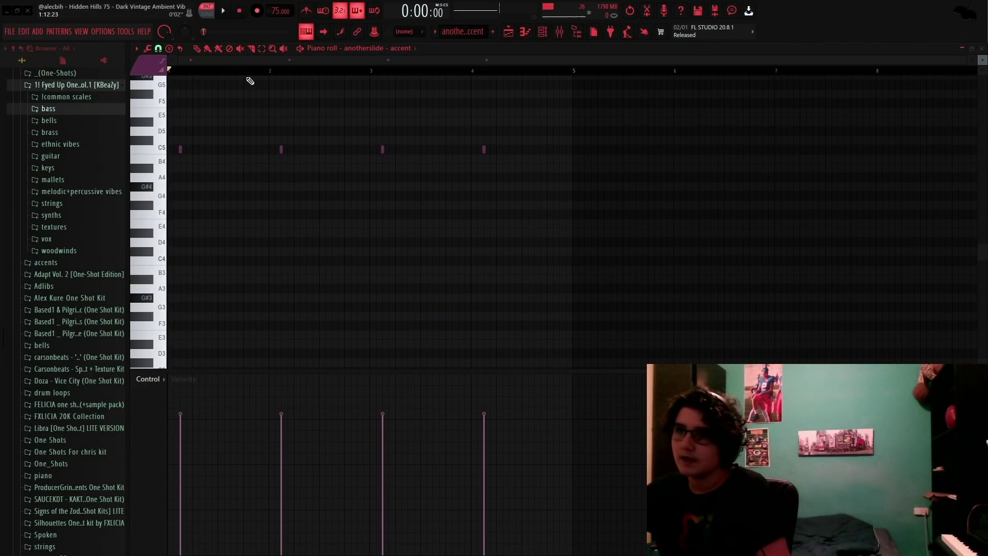
Step: Play the anotherslide - accent pattern and inspect the Fruity parametric EQ 2 and iZotope Vinyl effects on mixer track Insert 7
key(space)
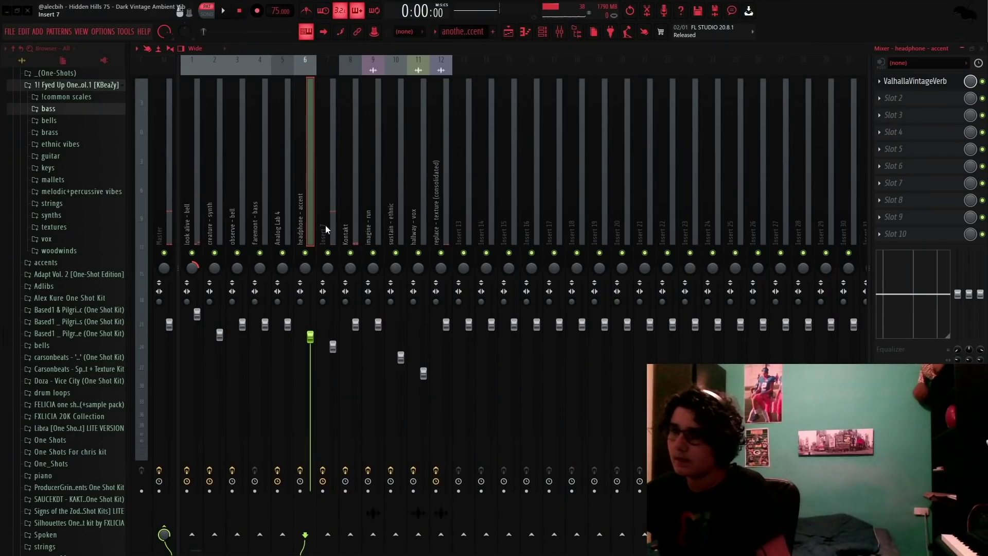
click(325, 225)
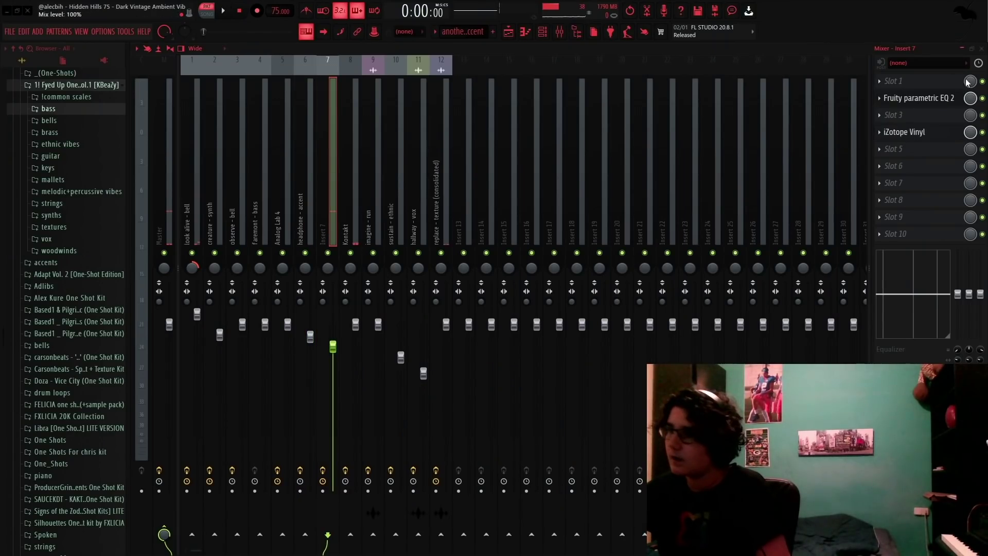
click(918, 99)
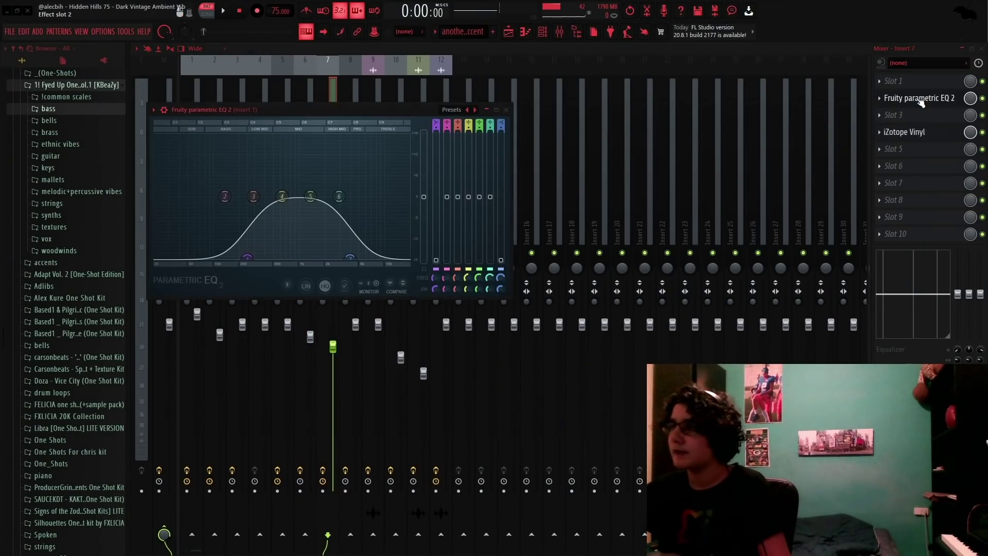
click(919, 133)
click(462, 137)
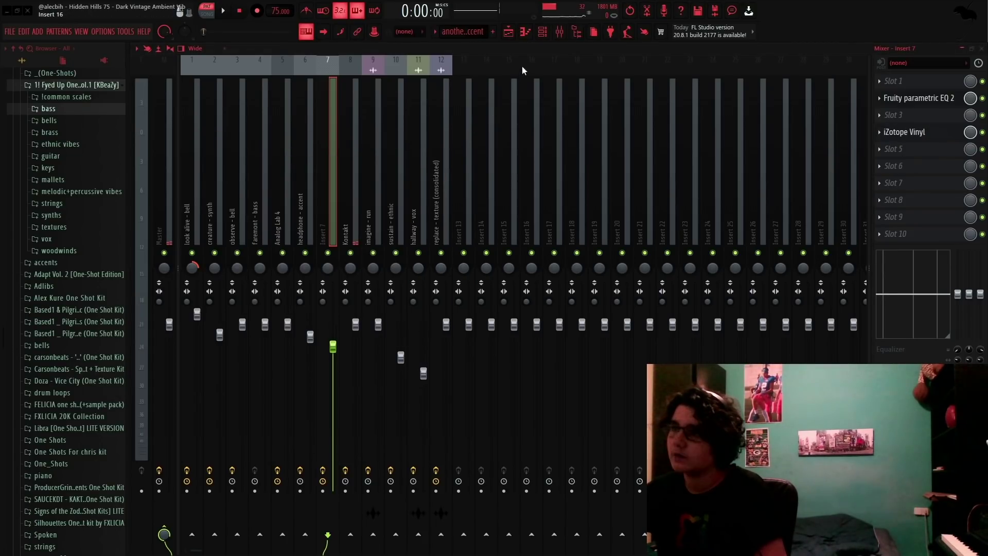
Step: Solo the sustain - ethnic clip's playlist track 11 and play it in song mode
click(508, 32)
right_click(262, 302)
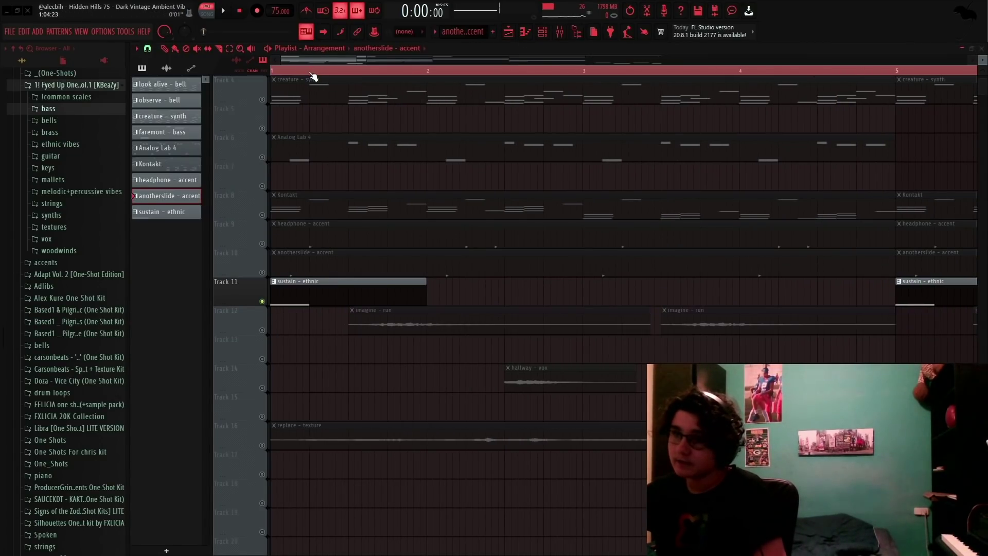
key(Page_Up)
key(Page_Up)
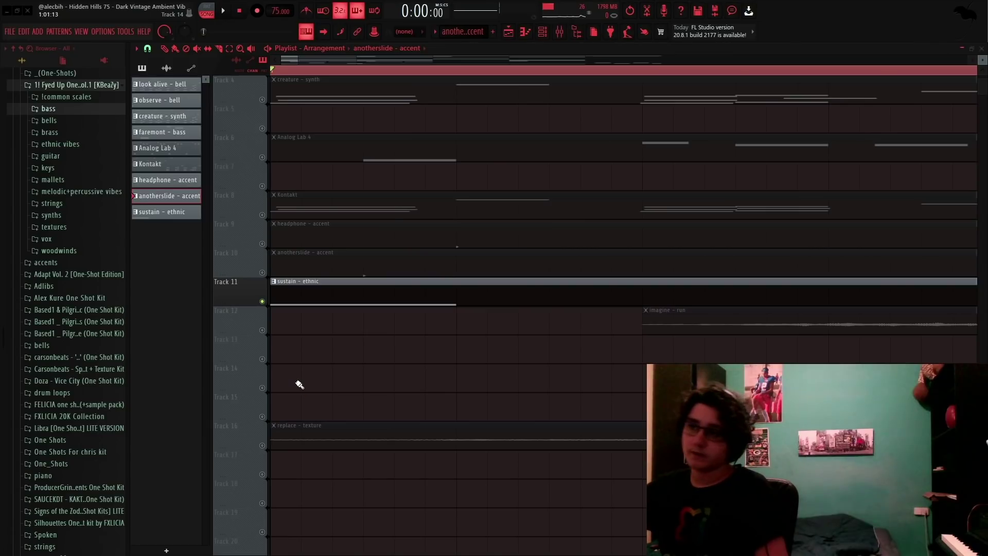
key(Page_Down)
key(space)
key(space)
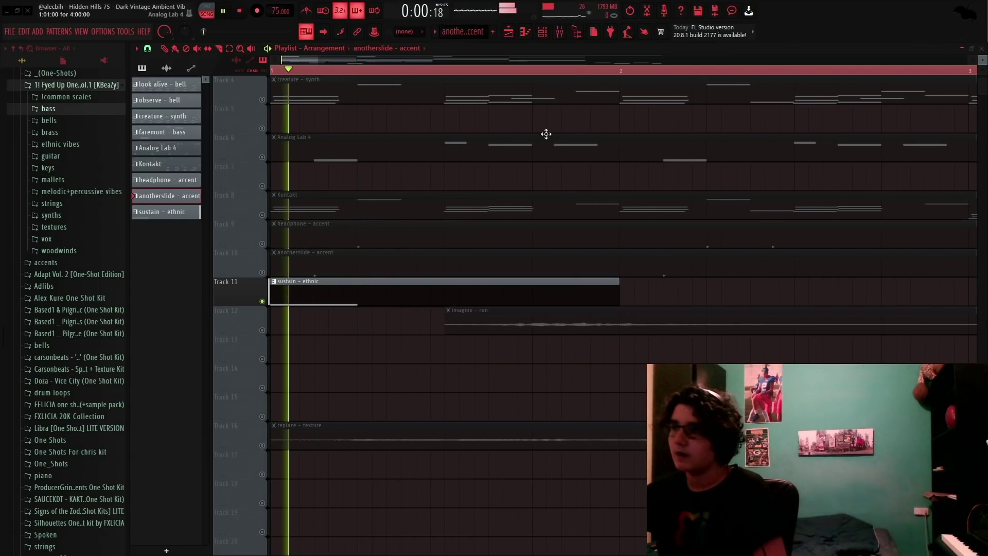
Step: Inspect the Ambience and Fruity parametric EQ 2 effects on the sustain - ethnic mixer track, playing the sound through the EQ
click(559, 32)
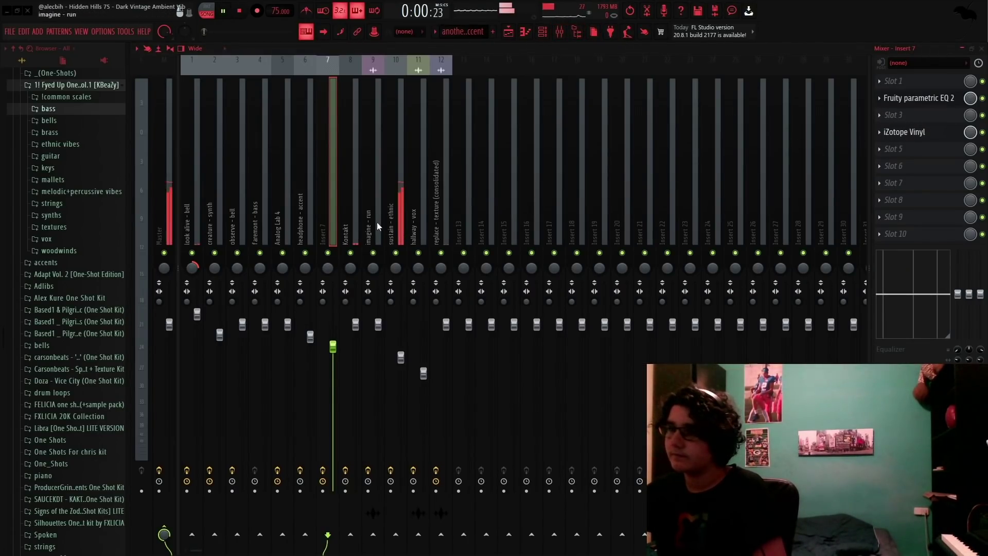
key(space)
click(396, 214)
click(897, 132)
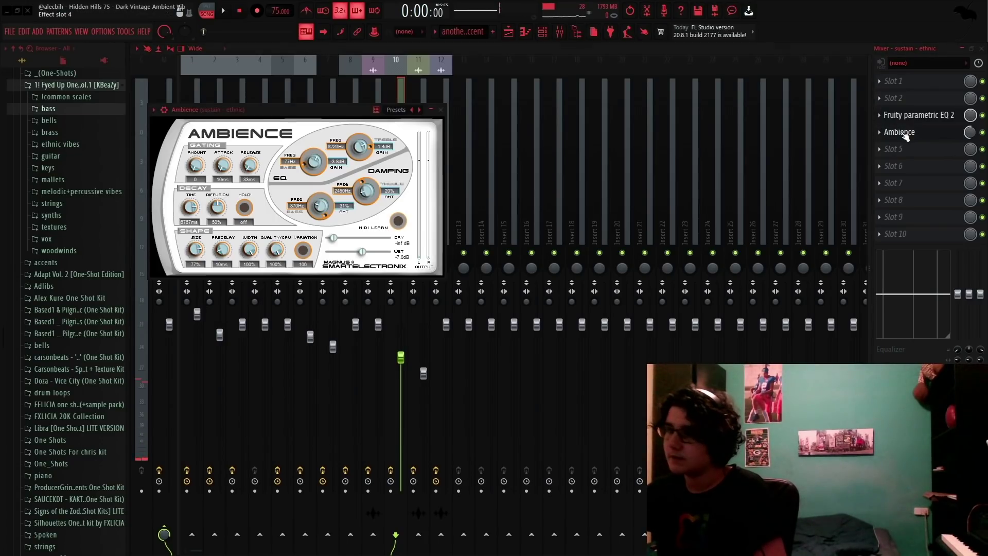
click(942, 115)
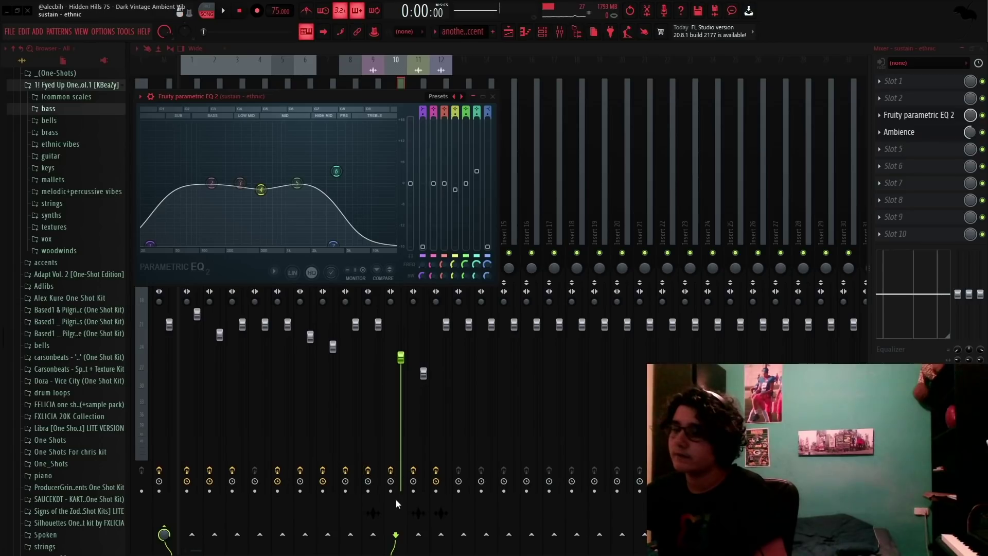
key(space)
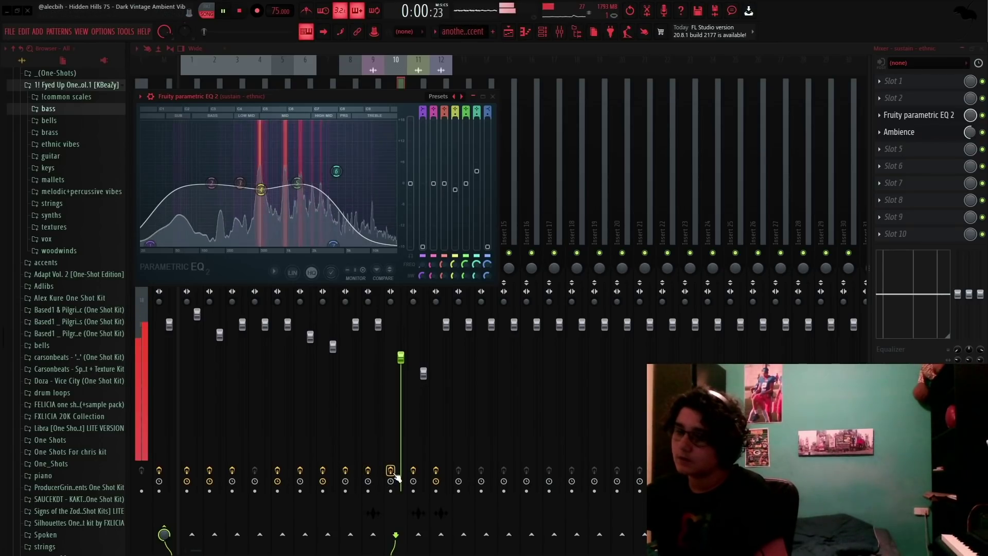
key(space)
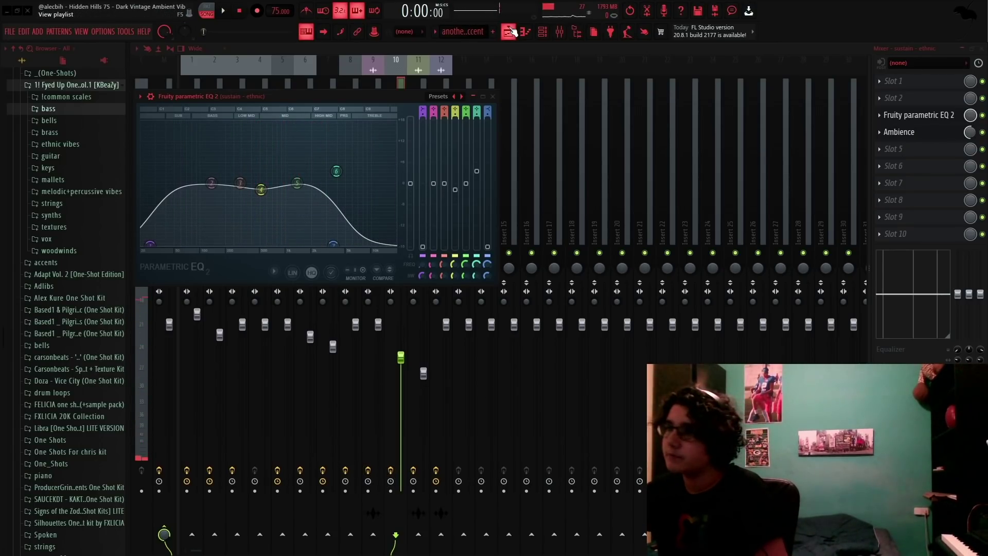
Step: Solo playlist track 12, which holds the imagine - run clips, in the arrangement
click(513, 32)
scroll(408, 259, down, 3)
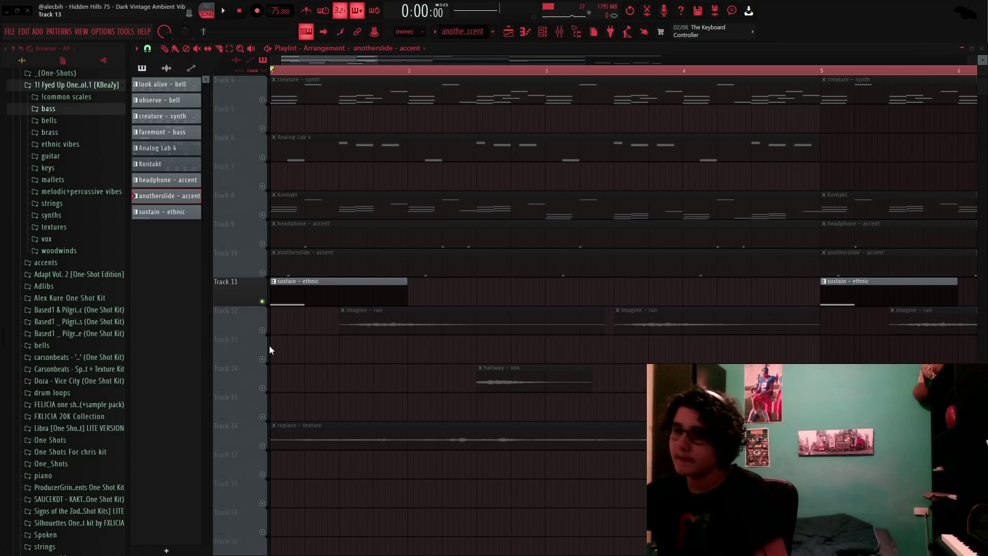
right_click(262, 330)
scroll(321, 85, up, 3)
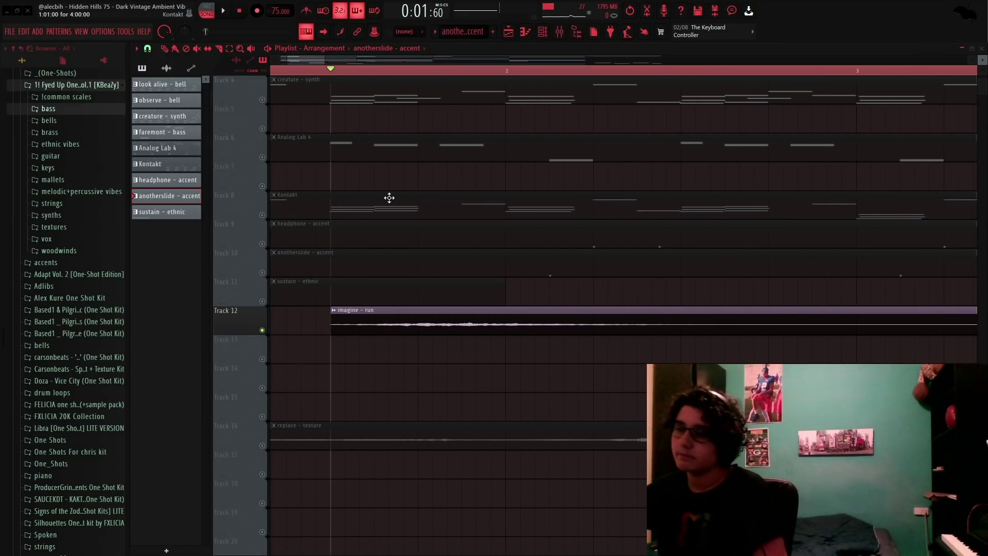
Step: Check the sampler settings of the imagine - run clip and play soloed track 12 in the arrangement
scroll(389, 198, down, 4)
double_click(391, 318)
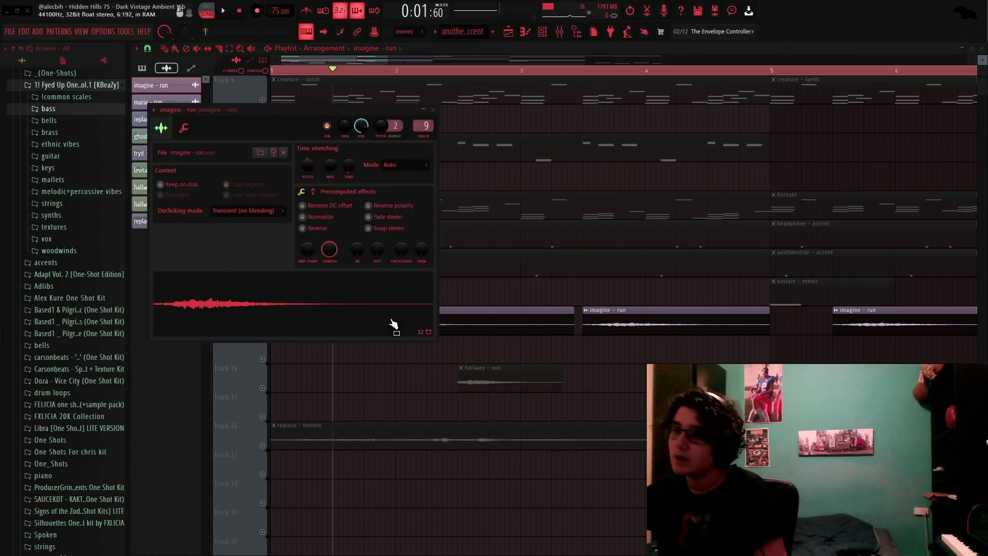
key(Escape)
key(space)
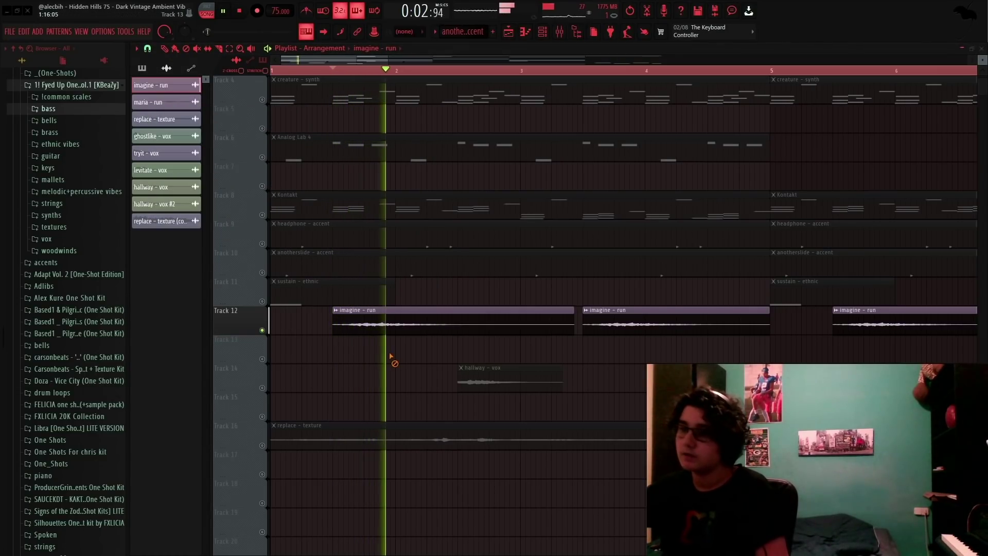
scroll(392, 354, down, 4)
key(space)
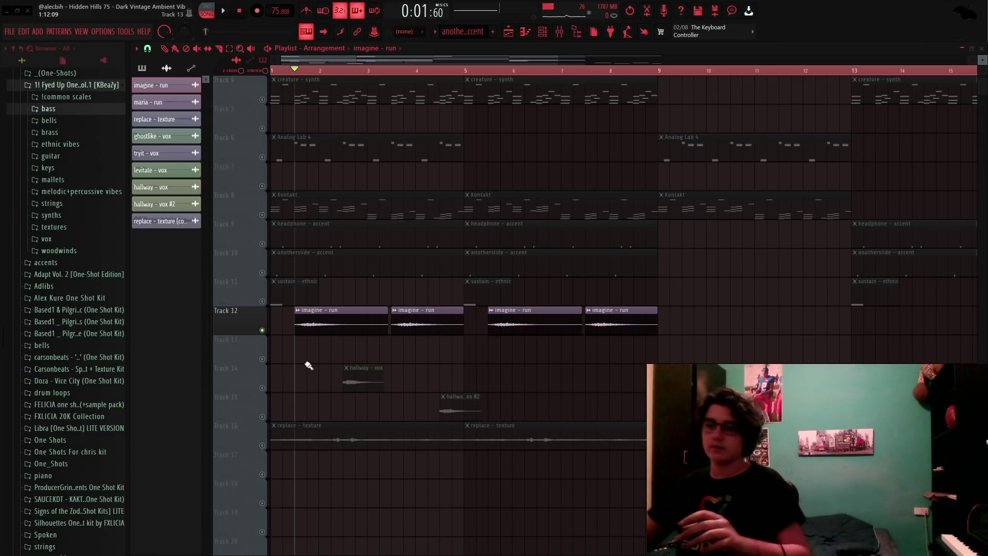
Step: Inspect the Fruity parametric EQ 2 on the imagine - run mixer track and return to the playlist
double_click(338, 322)
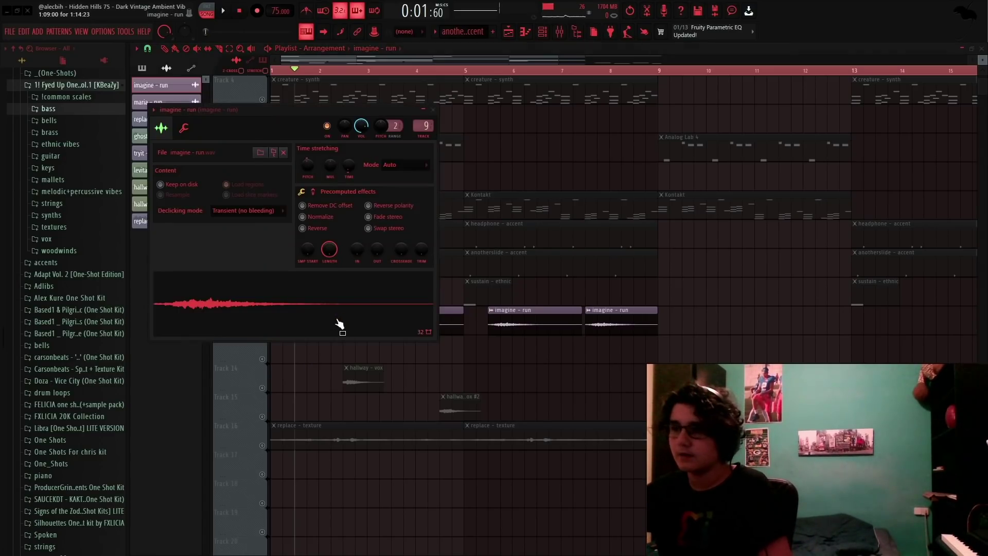
click(559, 34)
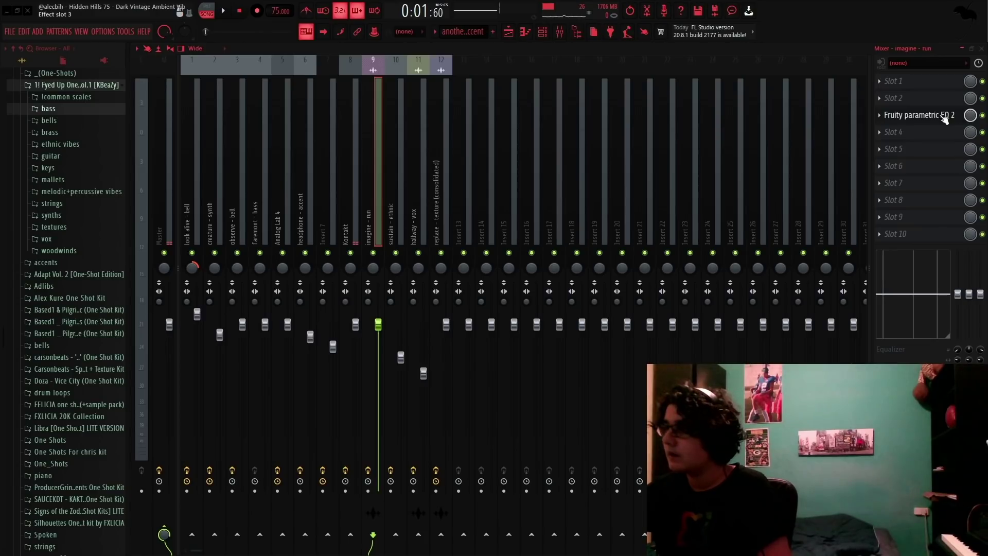
click(940, 120)
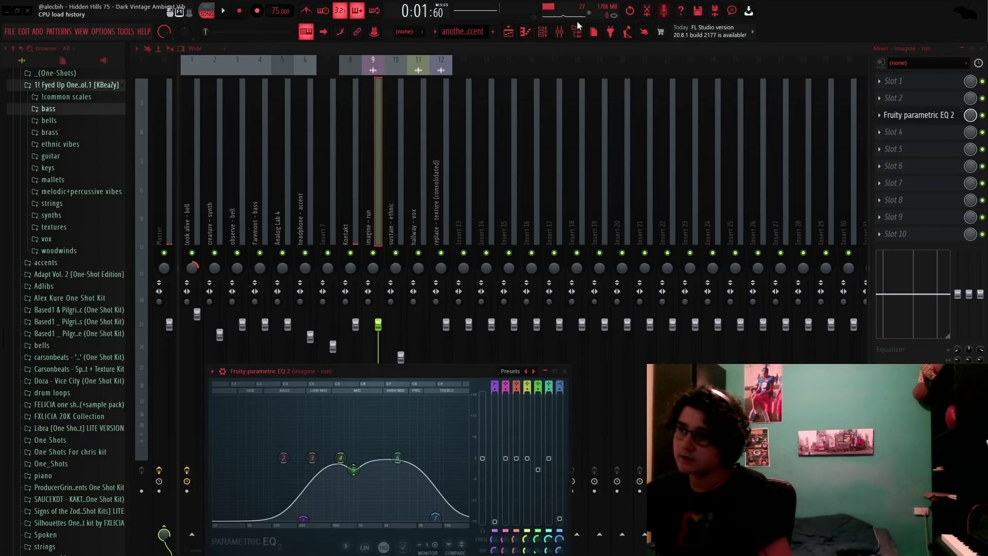
click(509, 34)
drag(310, 360, 324, 304)
ctrl+click(322, 361)
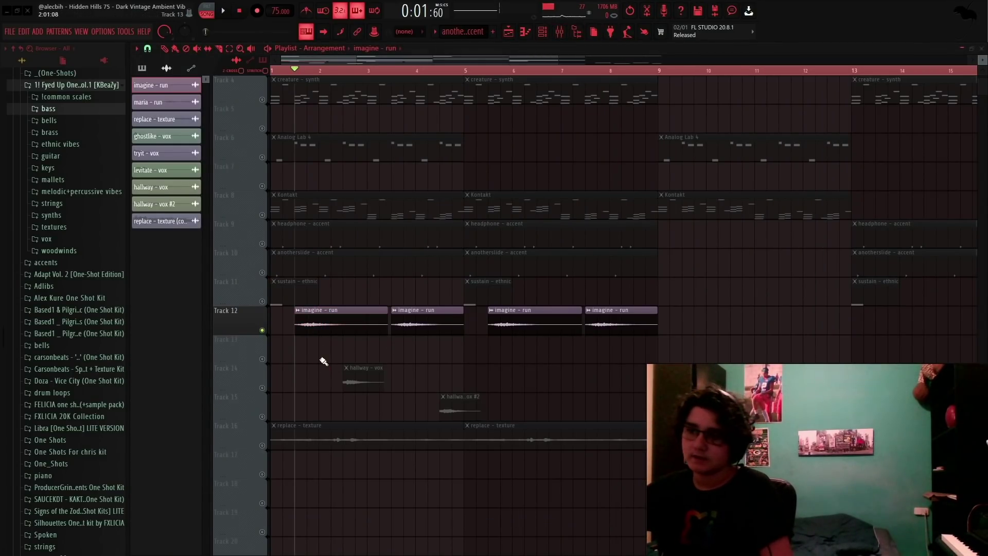
ctrl+click(323, 326)
ctrl+click(404, 345)
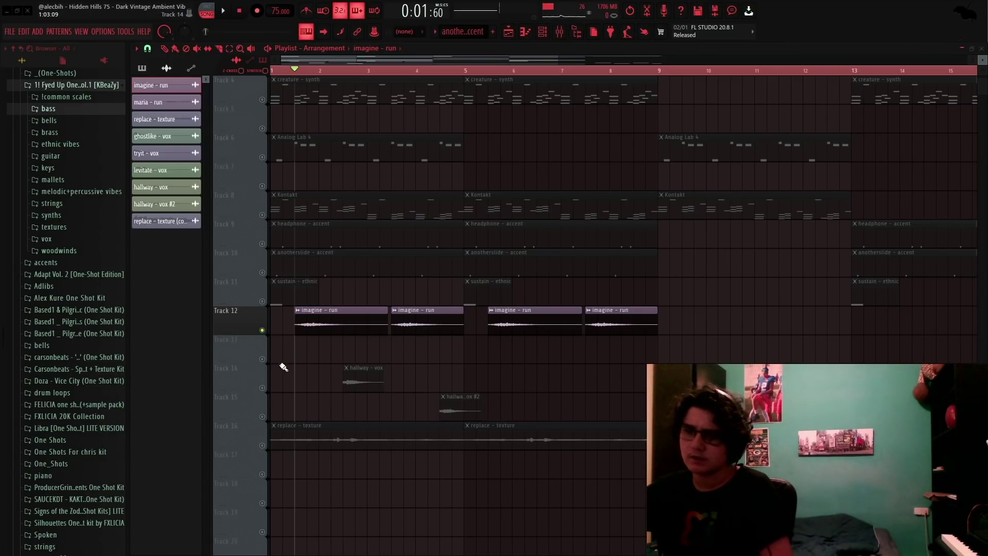
Step: Solo playlist track 14 and play the hallway - vox clip from its start in bar 2
scroll(283, 367, up, 1)
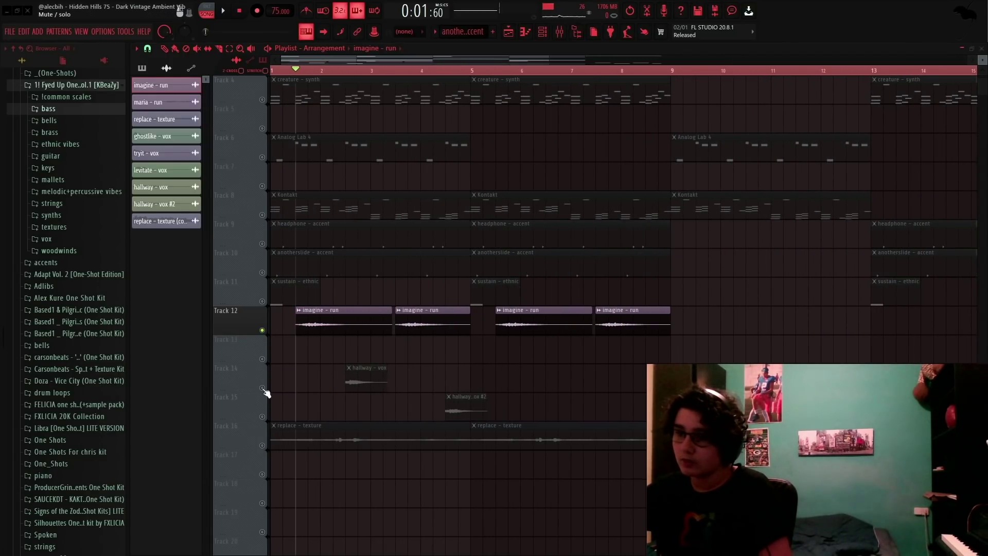
right_click(262, 388)
scroll(345, 93, up, 6)
click(352, 70)
scroll(401, 416, down, 4)
key(space)
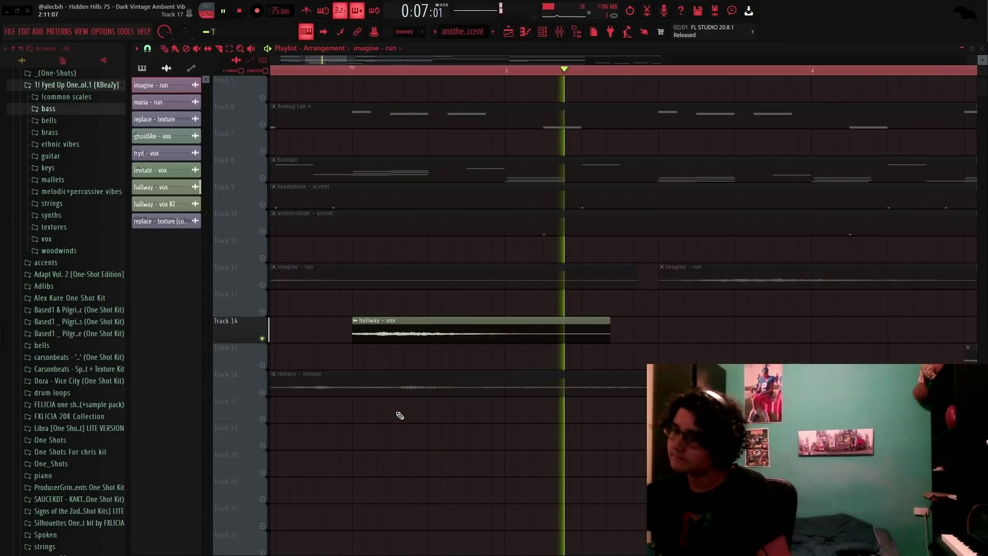
scroll(573, 71, down, 3)
key(space)
scroll(573, 72, down, 2)
scroll(527, 328, down, 1)
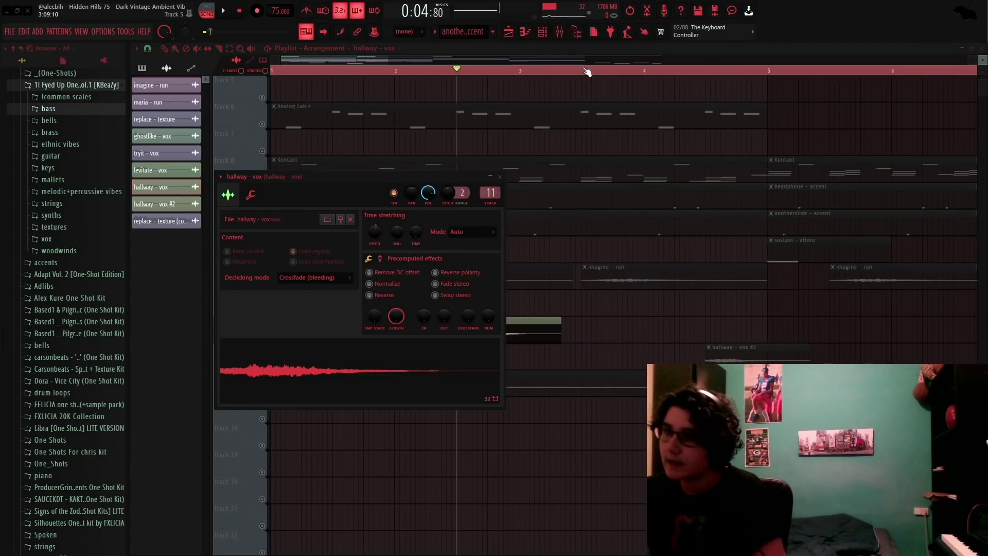
Step: Inspect the Fruity parametric EQ 2, ValhallaVintageVerb and Fruity Delay 3 effects on the hallway - vox mixer track
click(559, 31)
click(942, 120)
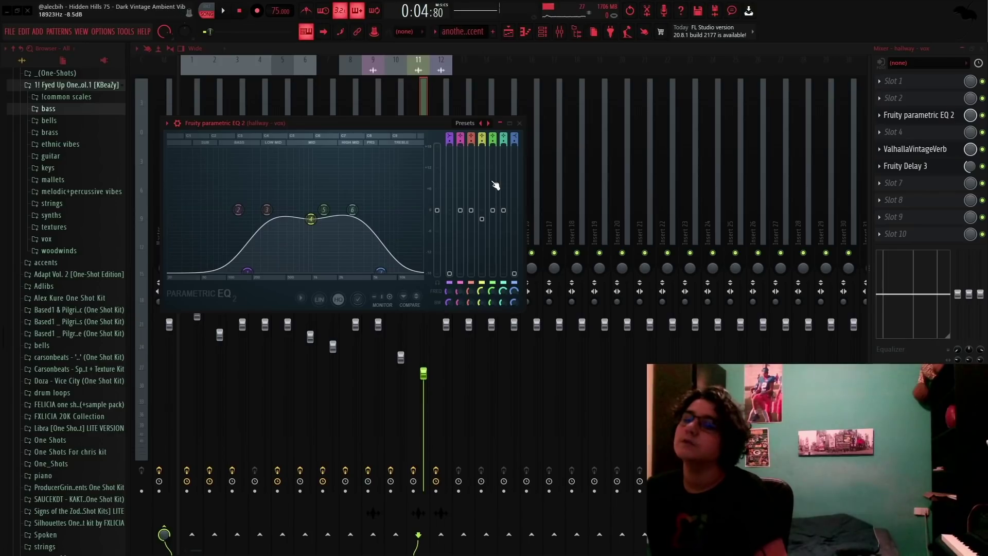
click(893, 150)
click(918, 167)
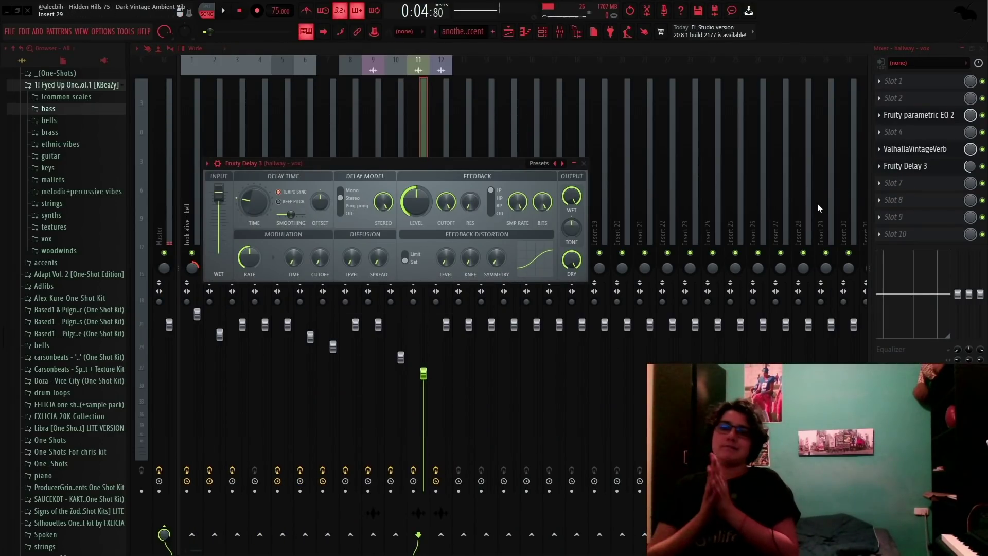
Step: Reselect the hallway - vox mixer track and play the sound through its effects
right_click(817, 203)
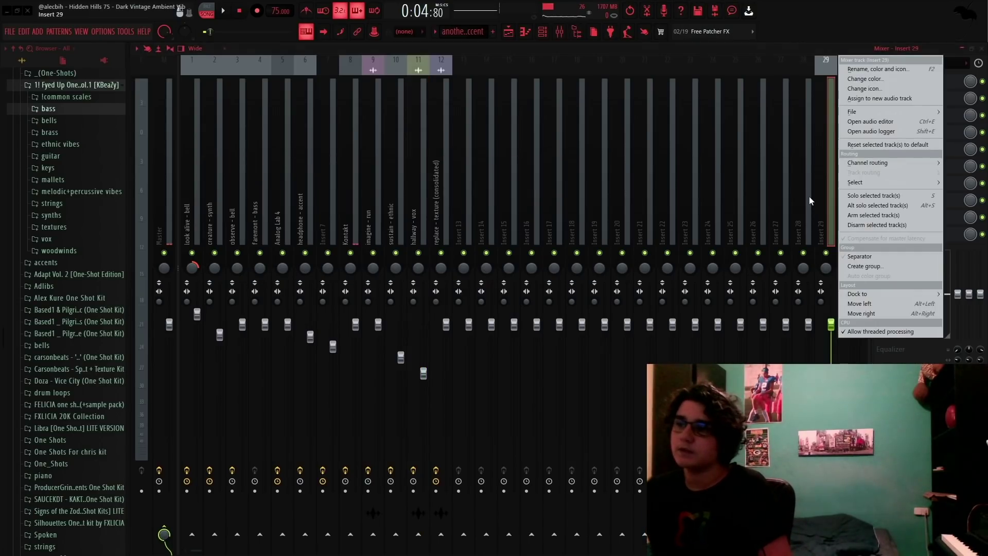
key(Escape)
click(421, 85)
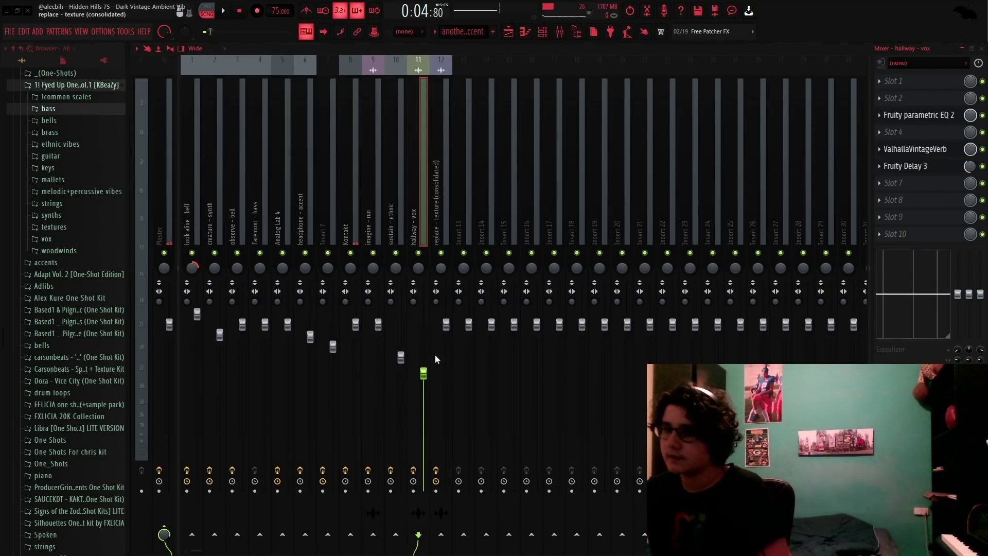
key(space)
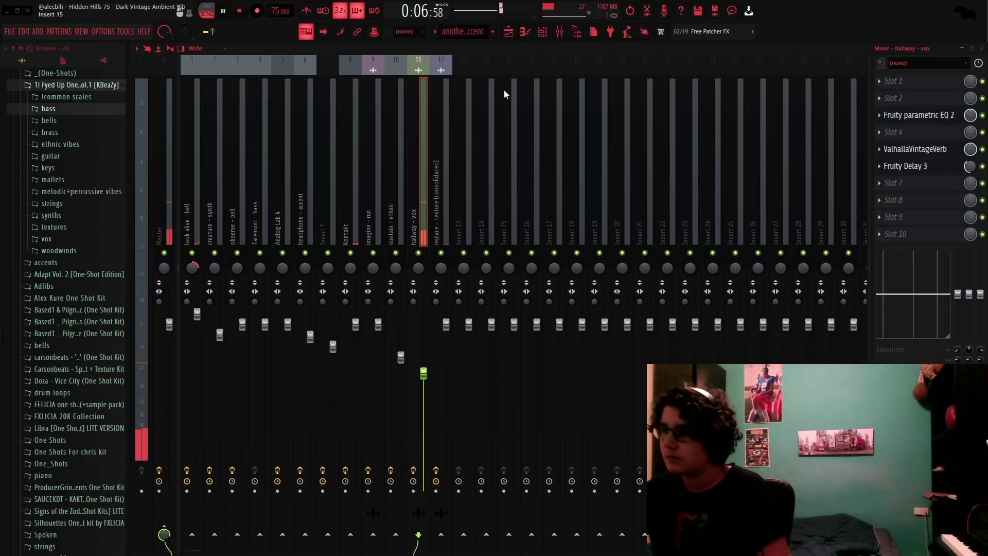
key(space)
Step: Unmute playlist track 15, which holds the hallway - vox #2 clip, alongside track 14 in the arrangement
click(508, 32)
scroll(307, 371, down, 3)
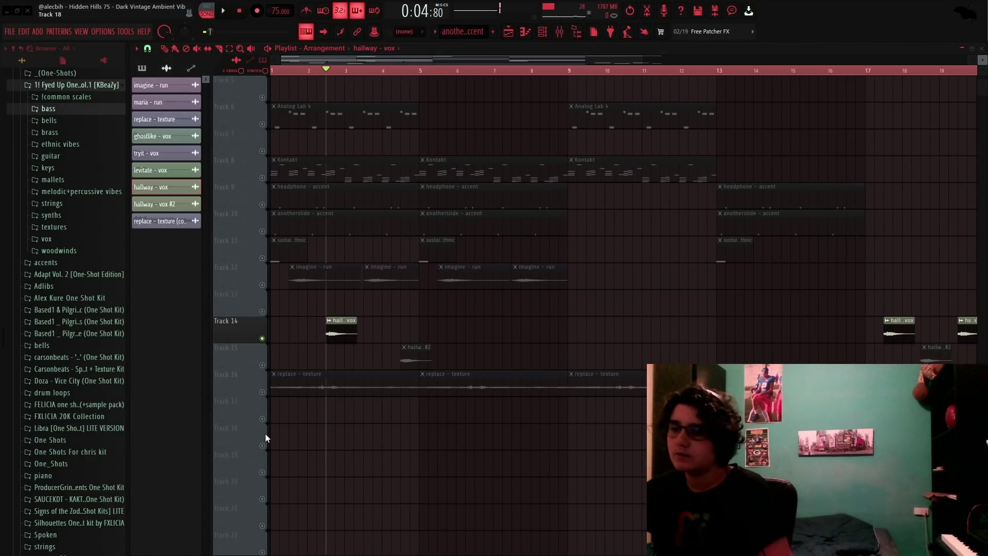
scroll(264, 433, up, 2)
click(262, 365)
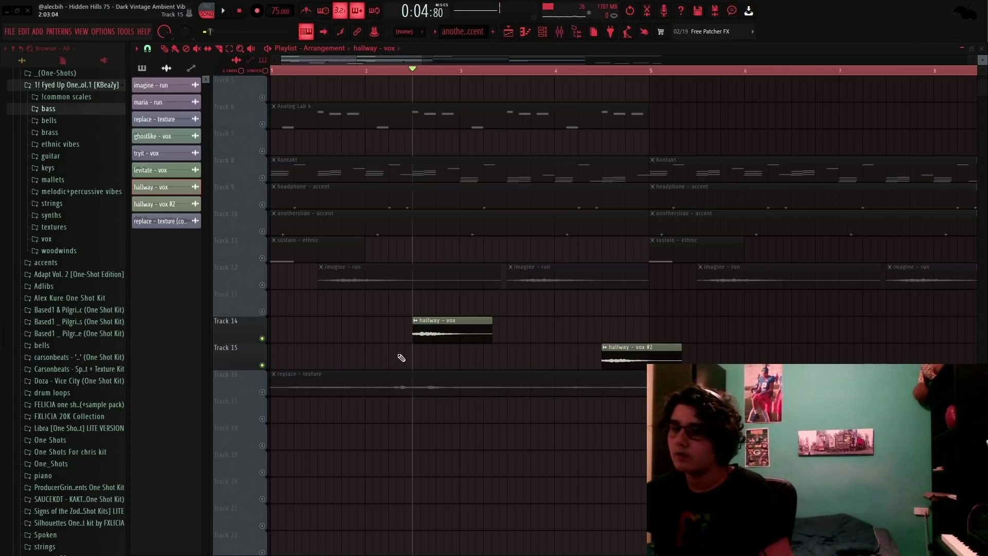
scroll(592, 327, down, 1)
scroll(593, 349, up, 2)
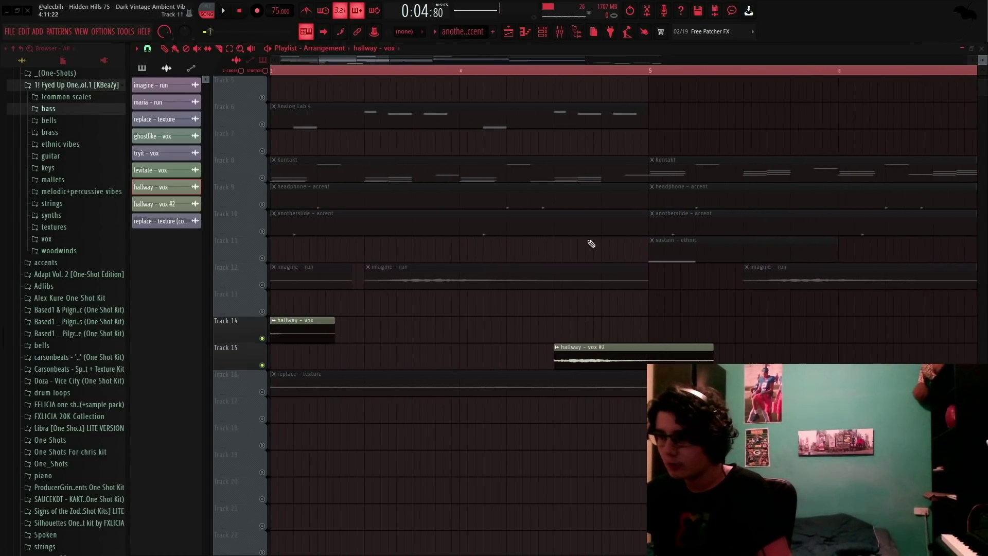
Step: Check the sampler settings of the hallway - vox #2 clip and play the arrangement from that clip's start
click(550, 72)
double_click(602, 347)
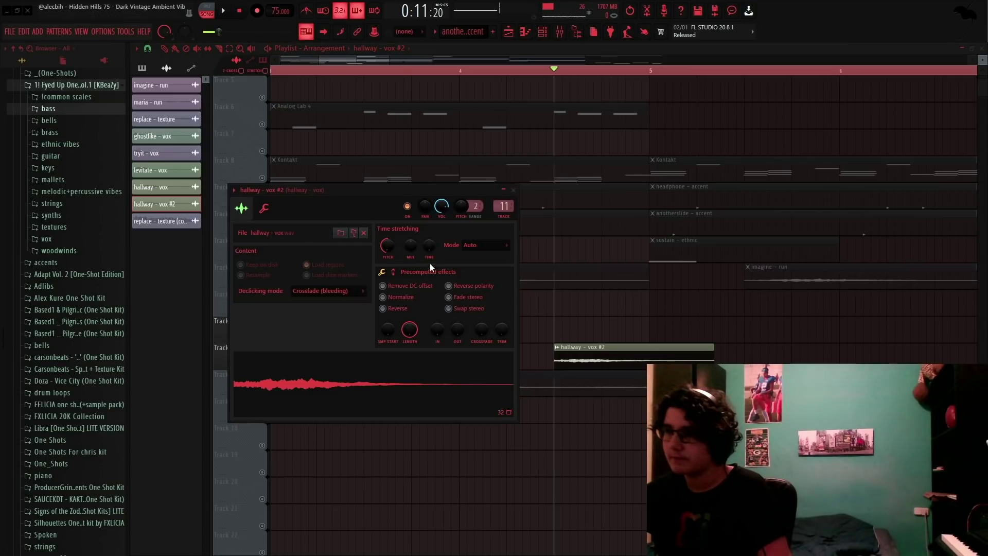
key(Escape)
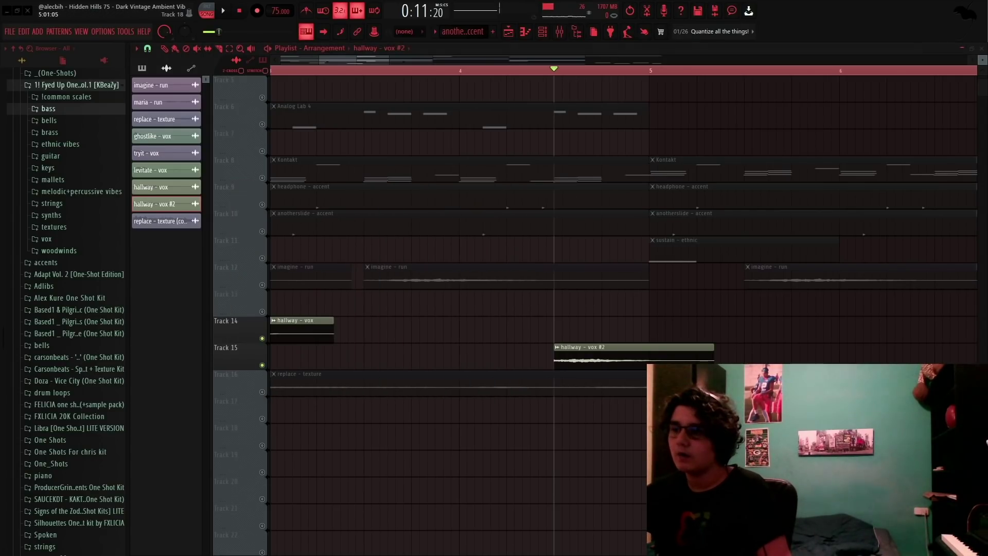
scroll(632, 446, down, 3)
key(space)
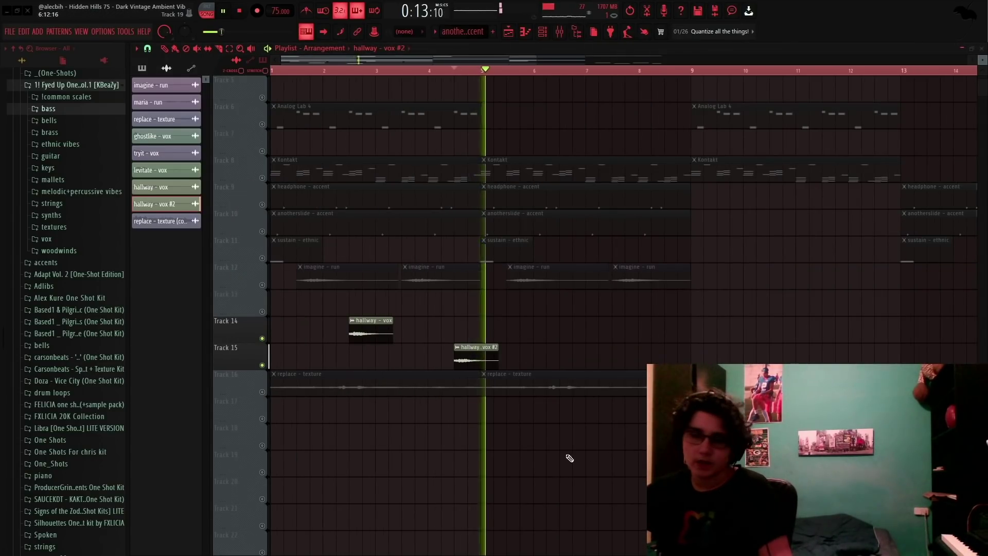
key(space)
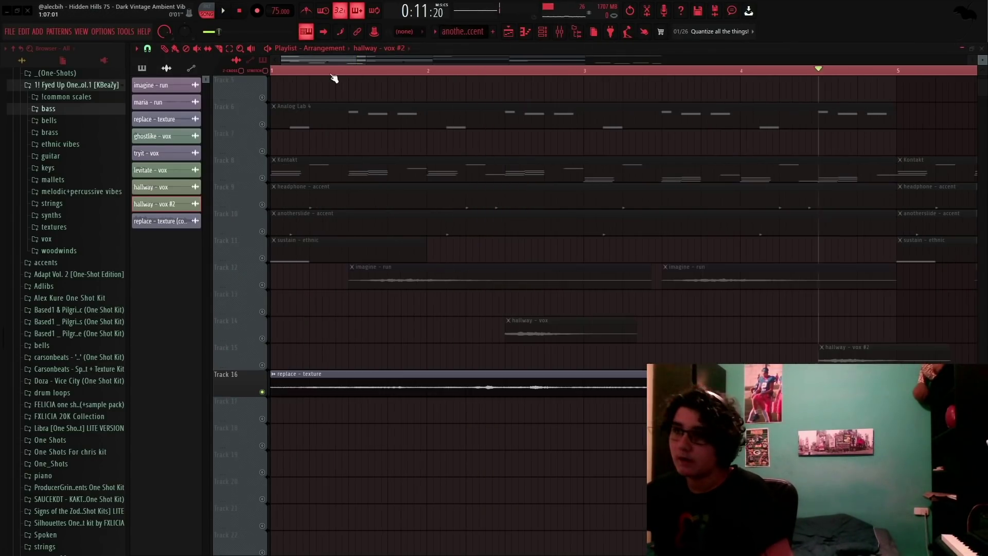
Step: Play the soloed replace - texture track from the song start and check its clips across the arrangement
drag(332, 72, 109, 109)
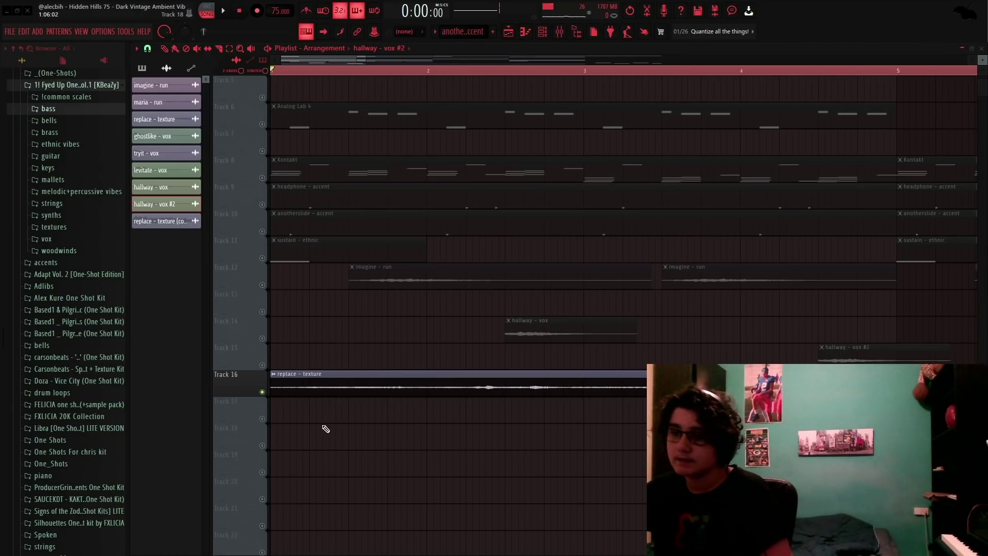
double_click(323, 393)
key(Escape)
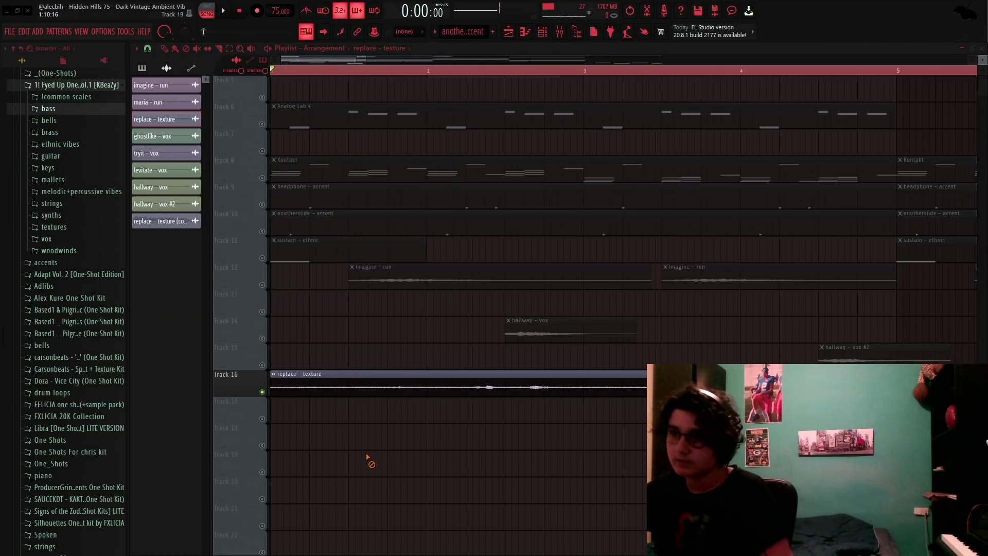
key(space)
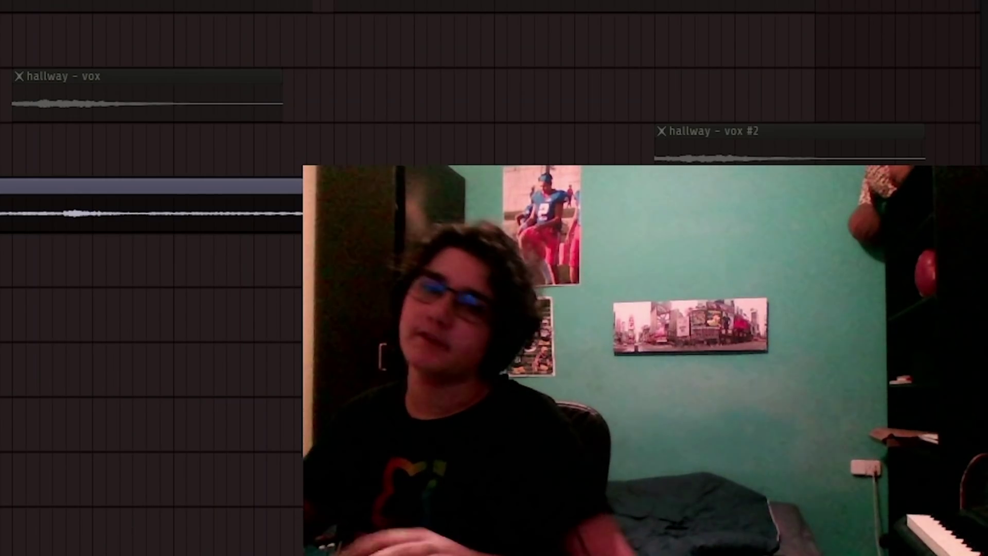
scroll(71, 372, down, 4)
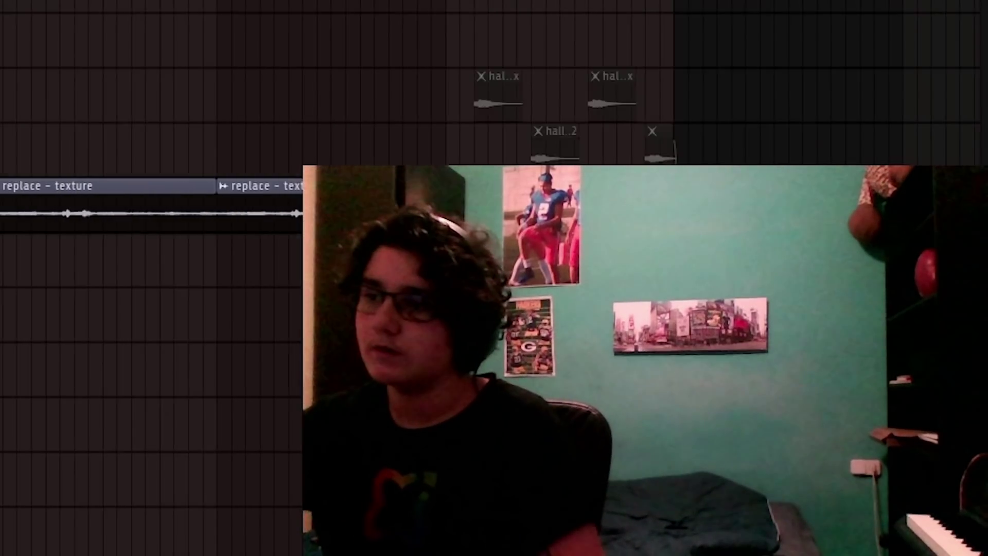
scroll(592, 461, up, 4)
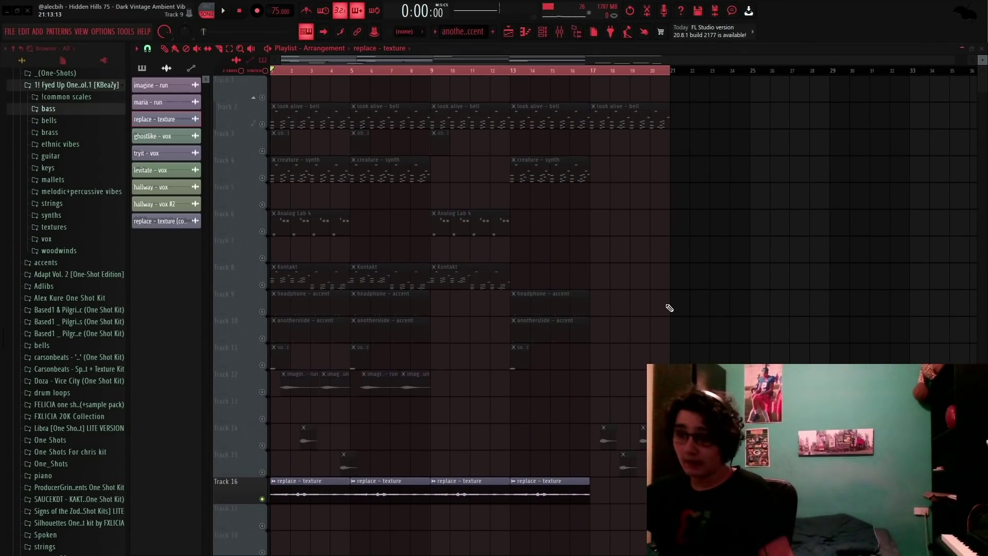
Step: Solo playlist track 1, inspect RC-20 Retro Color on the replace - texture (consolidated) mixer track and play the clip
right_click(262, 422)
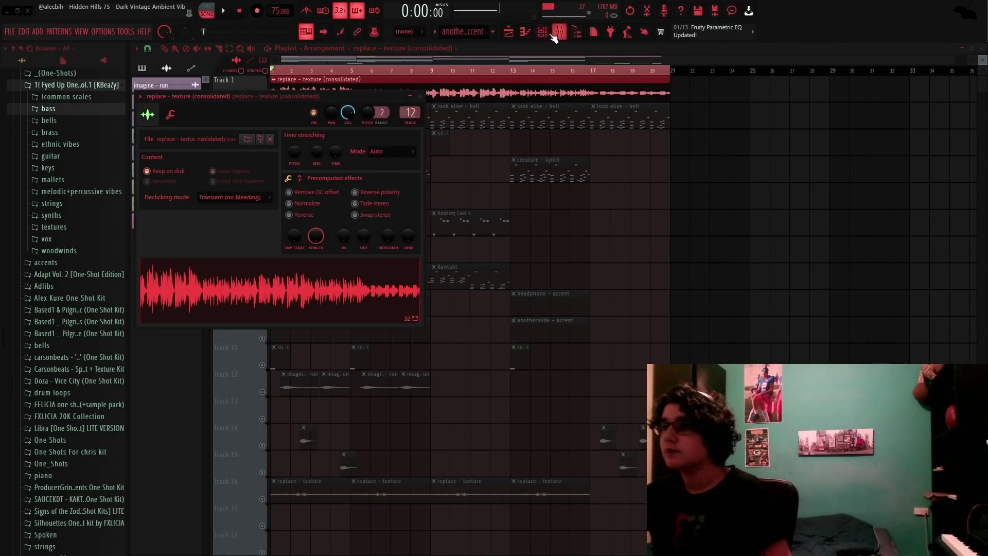
click(557, 33)
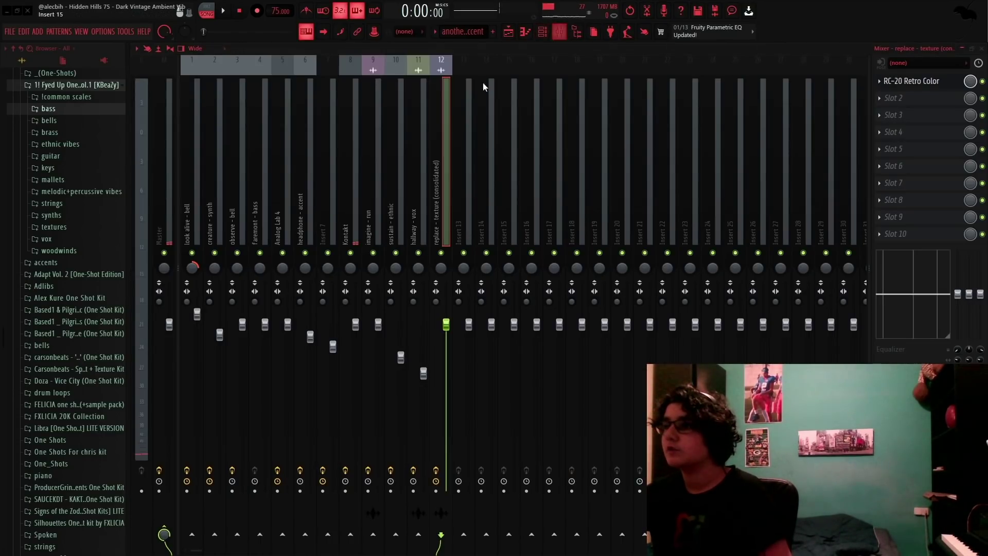
click(911, 81)
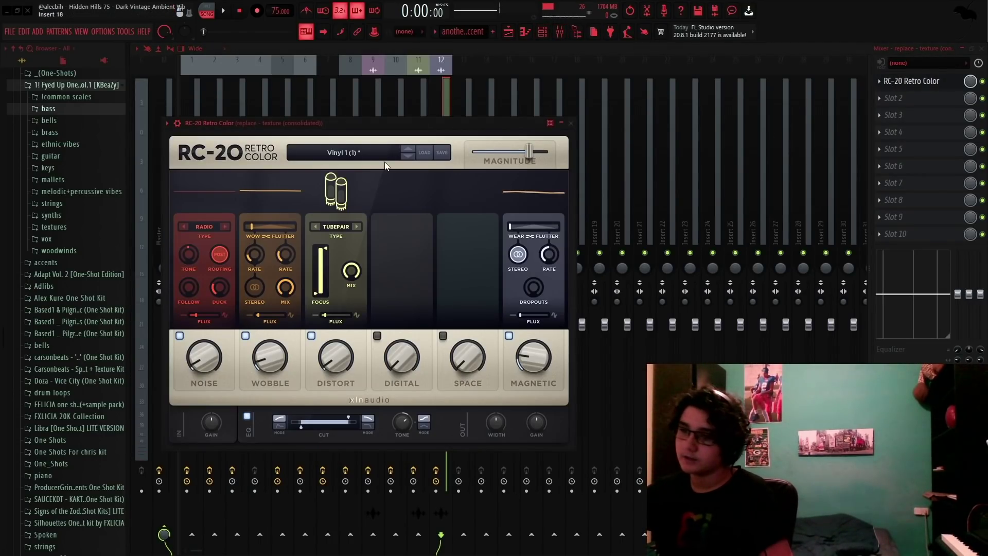
click(510, 33)
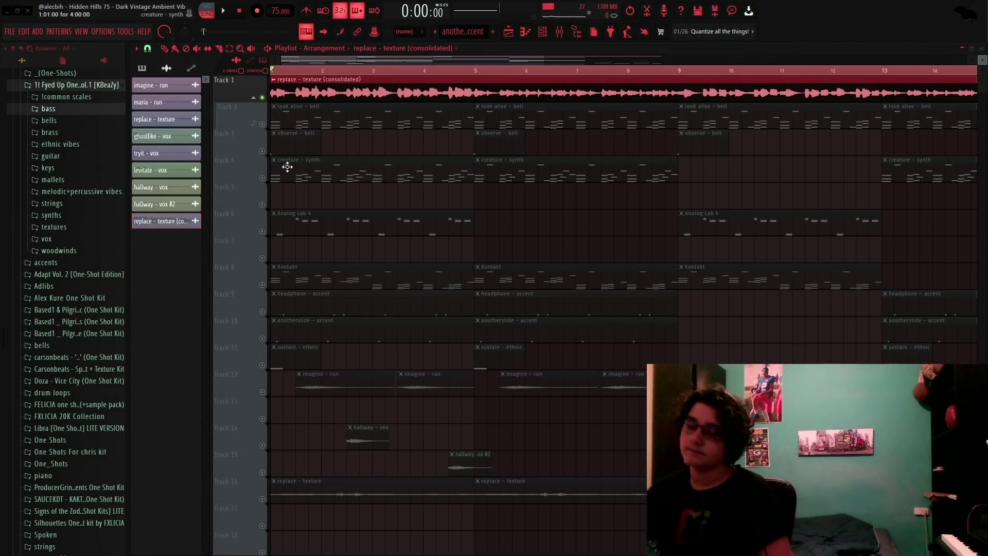
key(space)
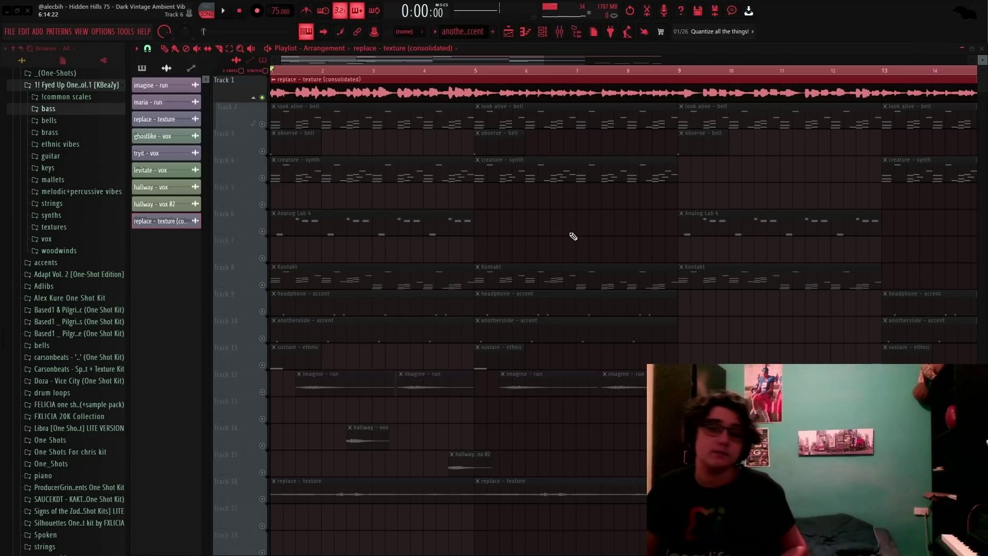
key(super)
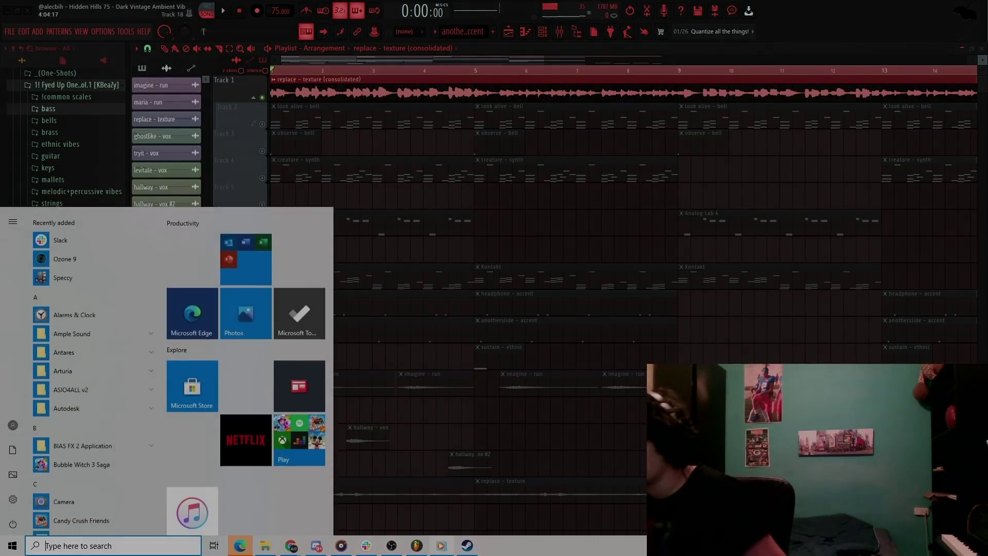